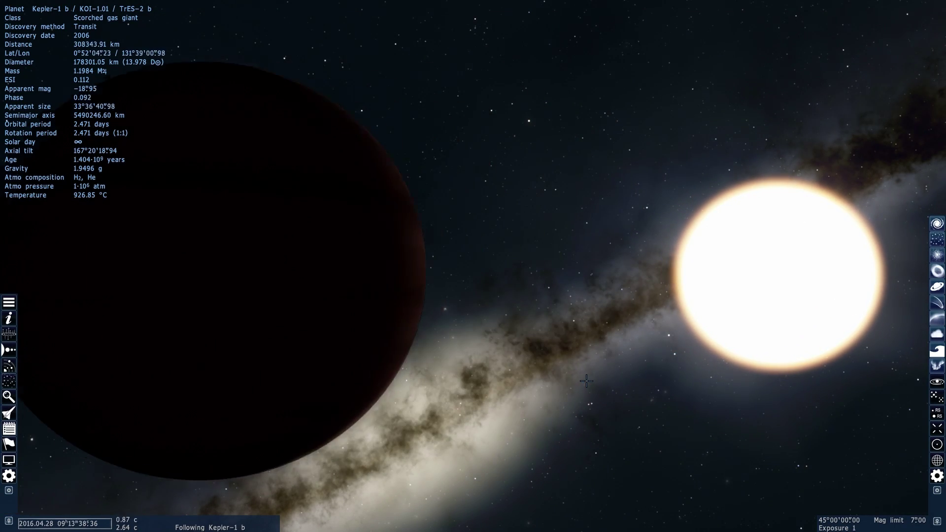
Step: Examine Kepler-1 b and its close orbit around its star from a distance that shows the whole orbital path
key(s)
scroll(473, 266, up, 4)
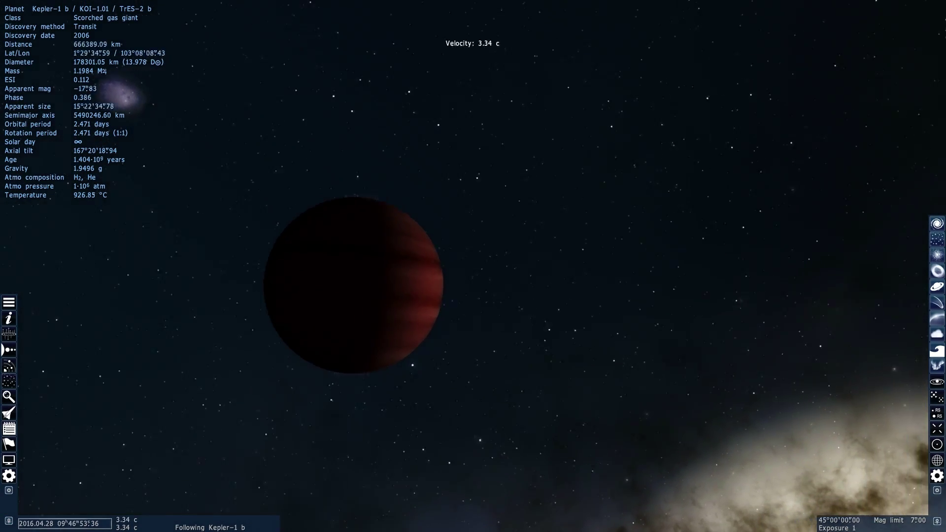
scroll(473, 266, up, 3)
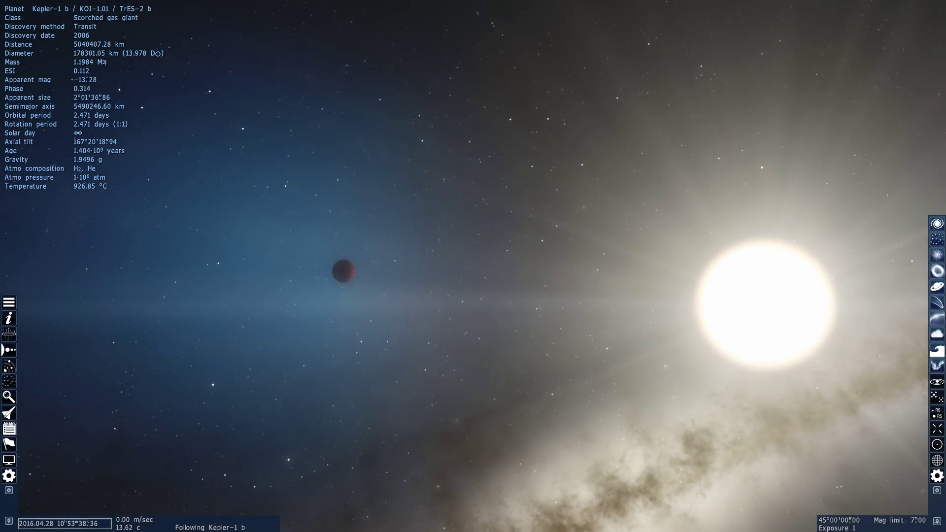
key(w)
drag(702, 347, 847, 480)
right_drag(848, 480, 379, 37)
key(s)
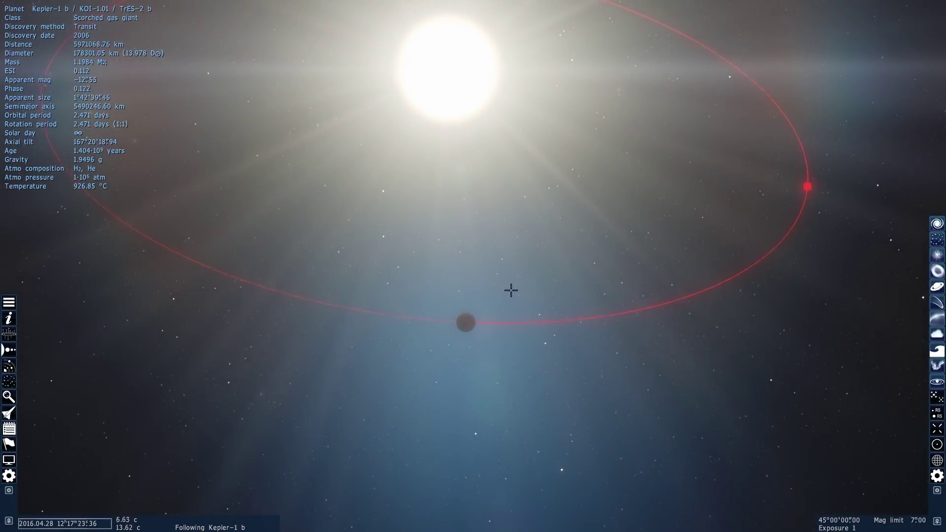
drag(511, 290, 456, 310)
key(w)
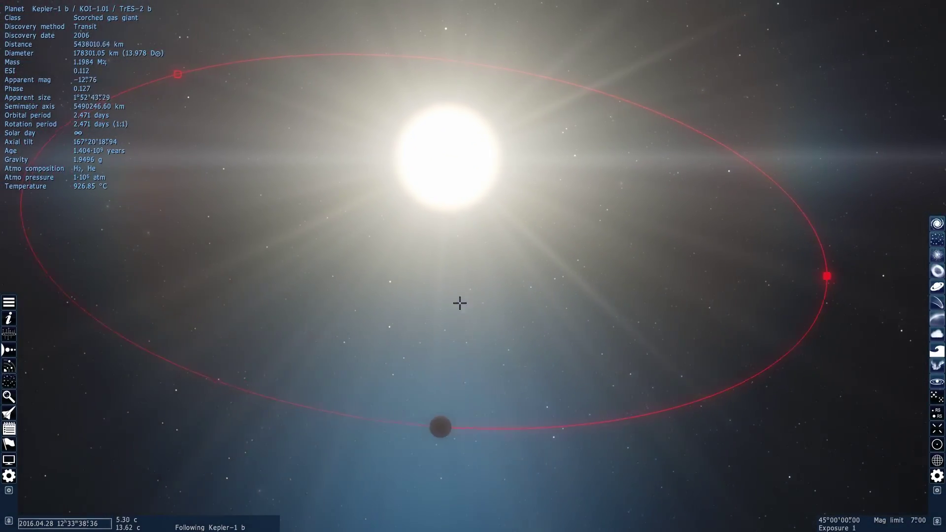
right_drag(465, 380, 337, 464)
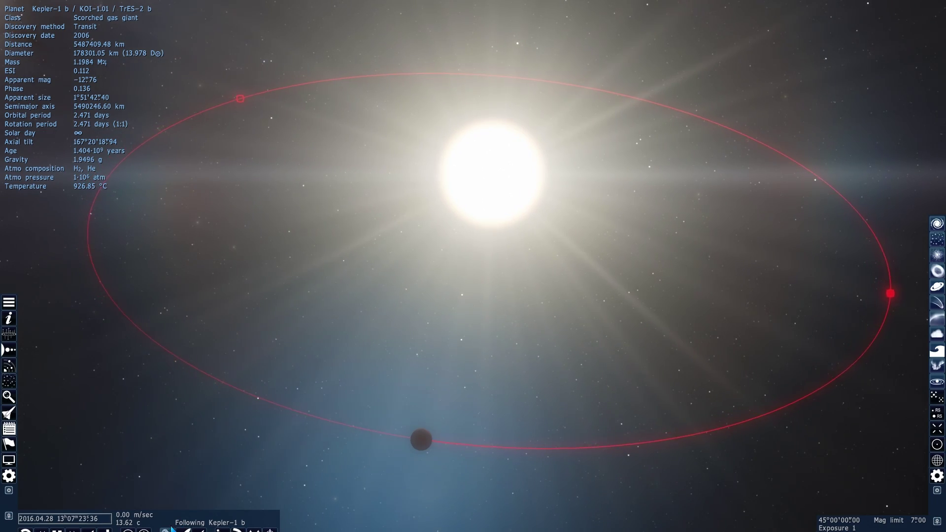
Step: Accelerate the simulation time to watch Kepler-1 b travel around its star
click(77, 525)
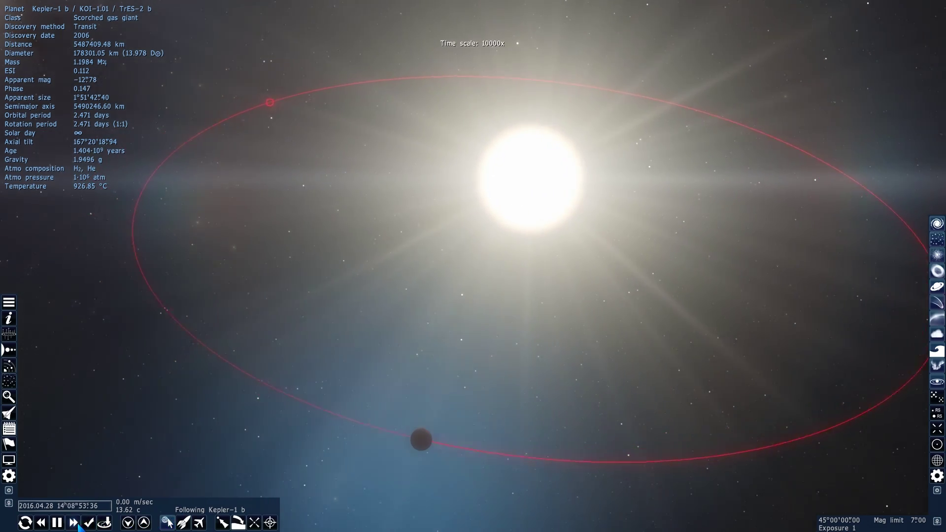
click(78, 524)
click(78, 524)
drag(492, 312, 392, 296)
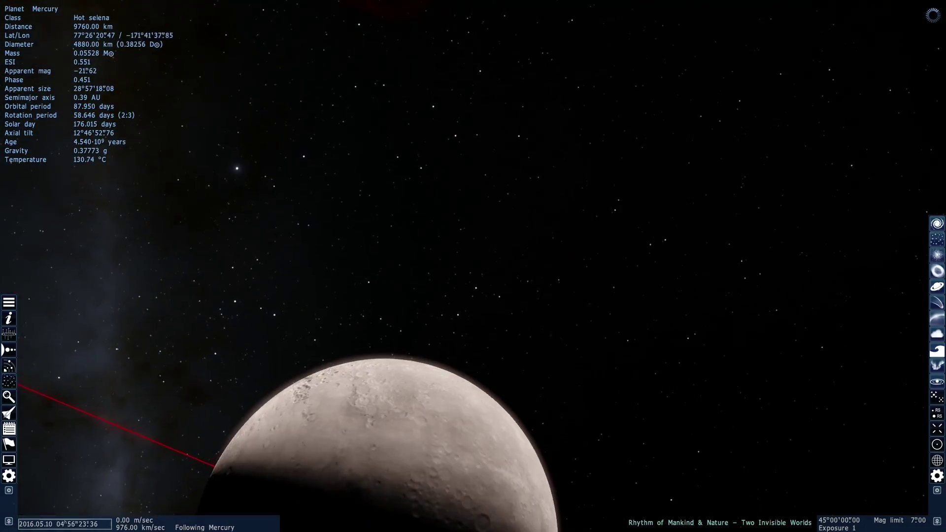
Step: Examine Mercury and its full orbit around the Sun, with the neighbouring planets' orbits in view
key(s)
key(a)
drag(669, 314, 496, 382)
scroll(496, 382, up, 5)
scroll(473, 419, up, 13)
key(d)
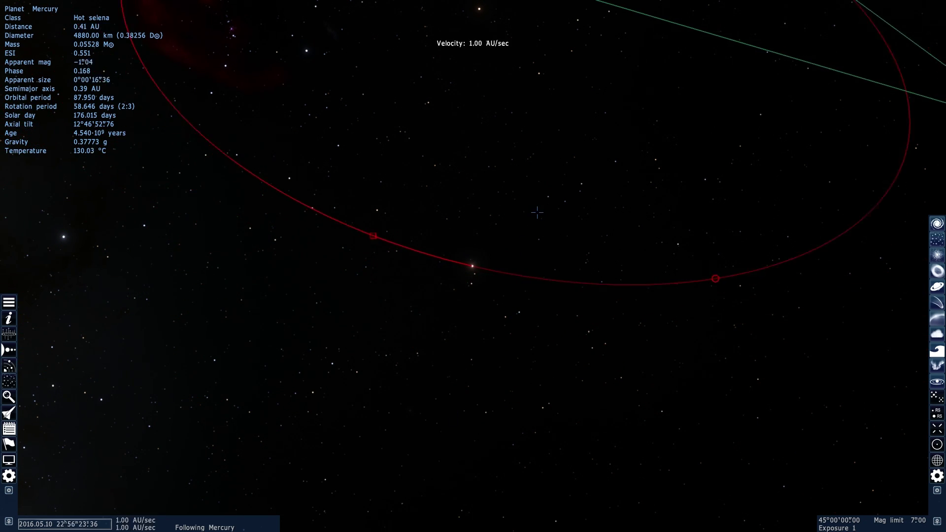
scroll(537, 212, up, 1)
drag(390, 131, 403, 158)
key(d)
key(w)
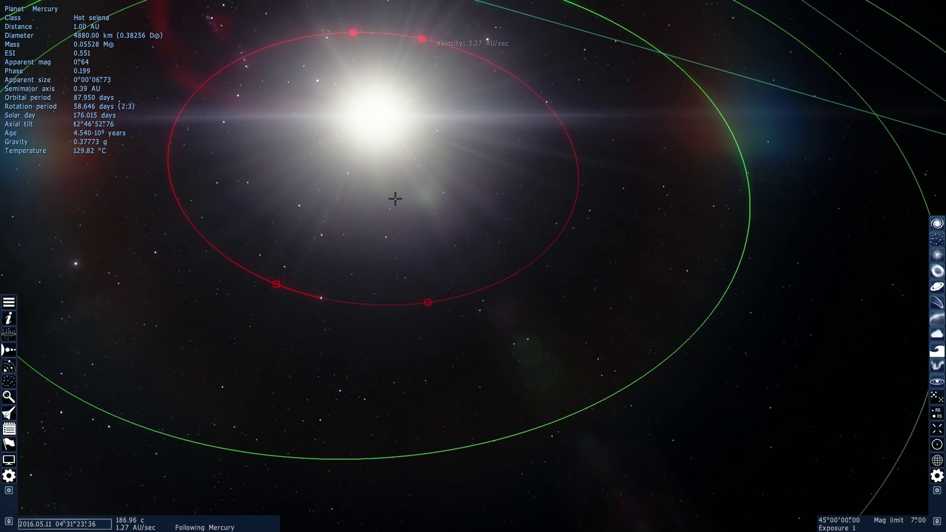
scroll(408, 70, up, 5)
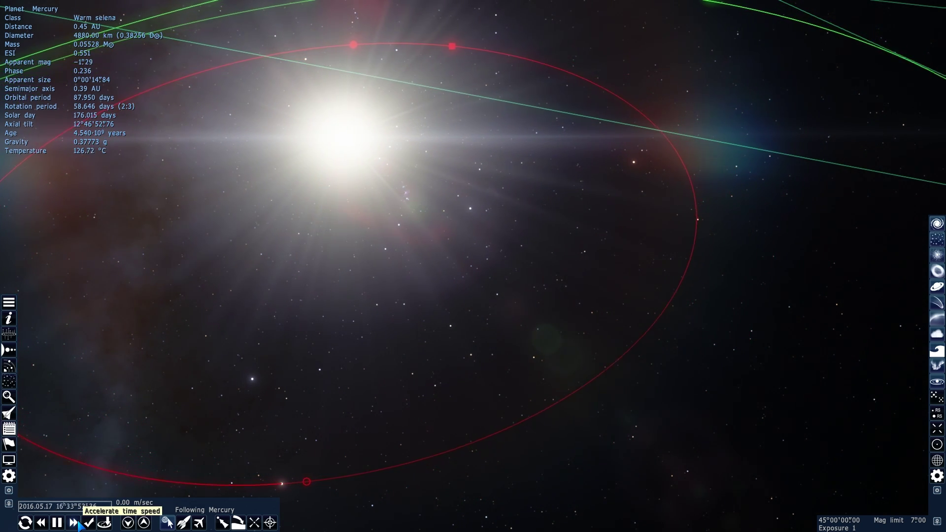
Step: Accelerate the simulation time and follow Mercury around the Sun
click(76, 524)
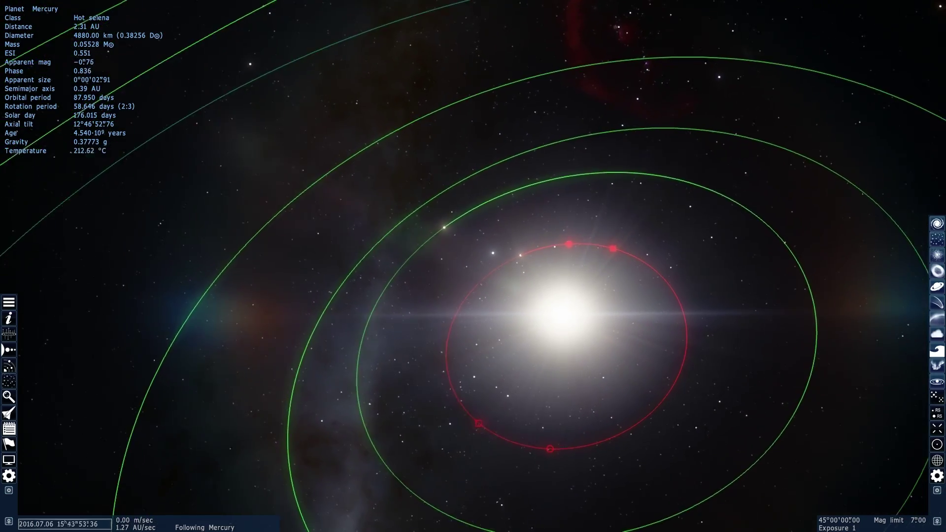
key(w)
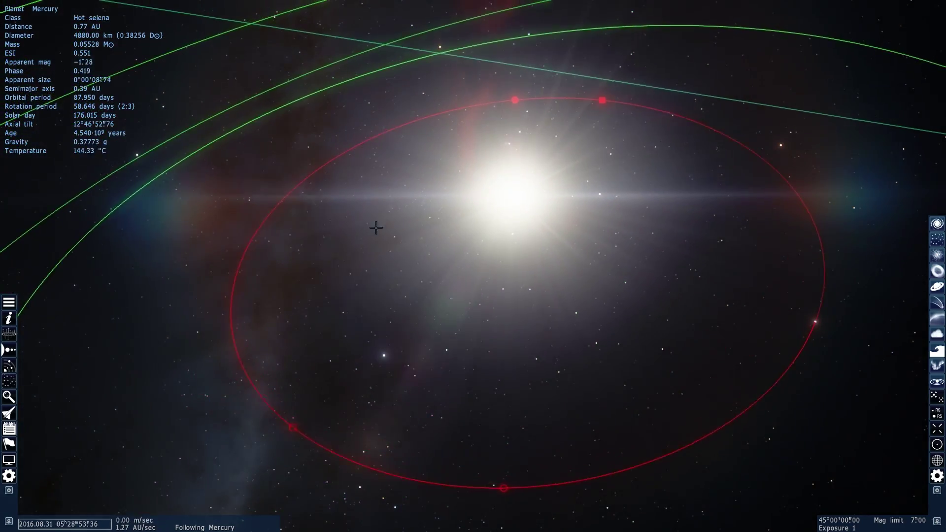
scroll(504, 483, down, 5)
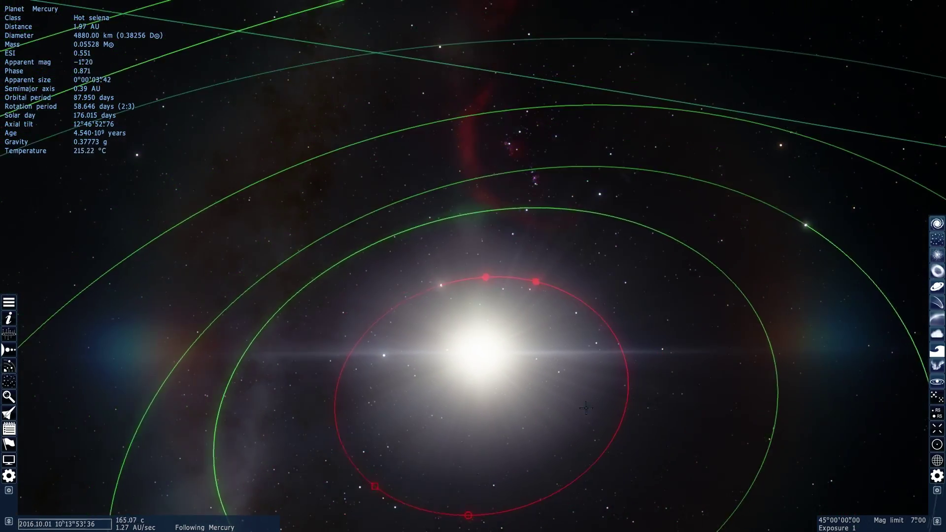
drag(399, 363, 587, 421)
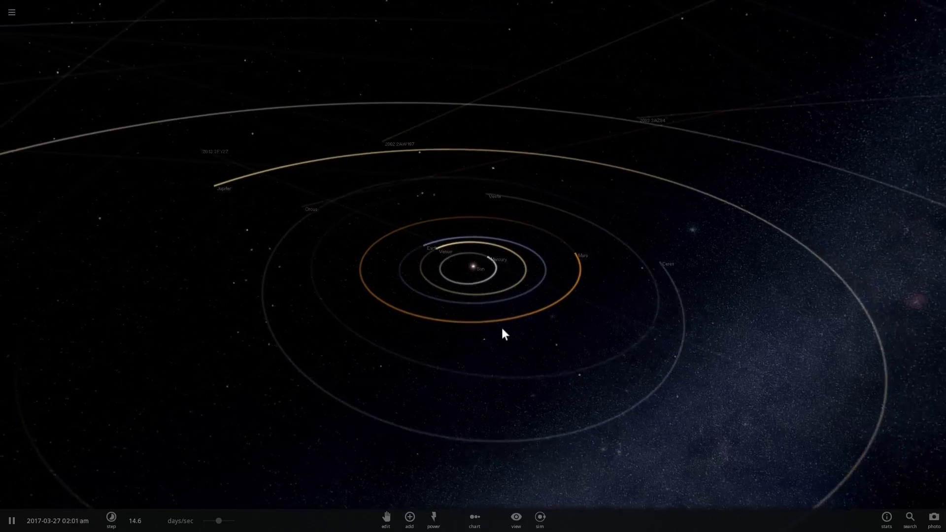
Step: Switch to Universe Sandbox, select Ceres and examine the solar system's orbits out to the trans-Neptunian objects
drag(501, 326, 638, 348)
click(637, 347)
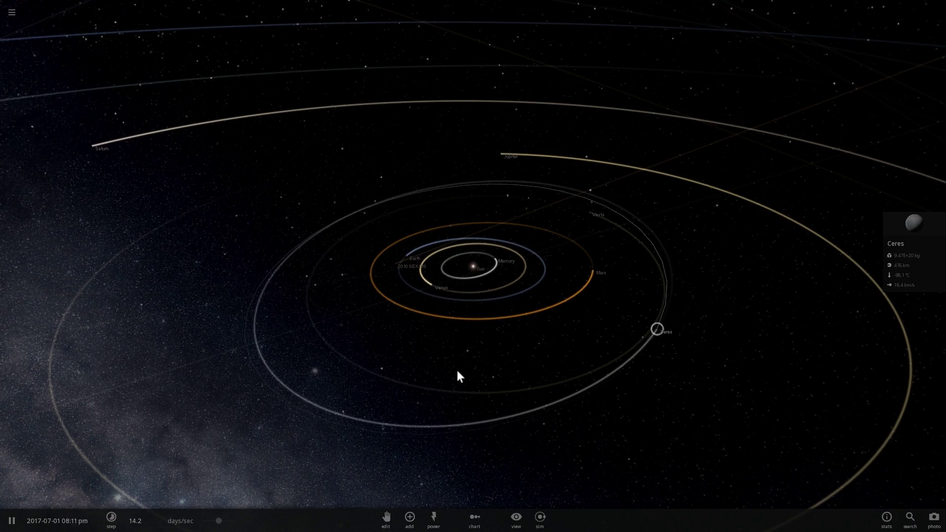
drag(458, 372, 430, 359)
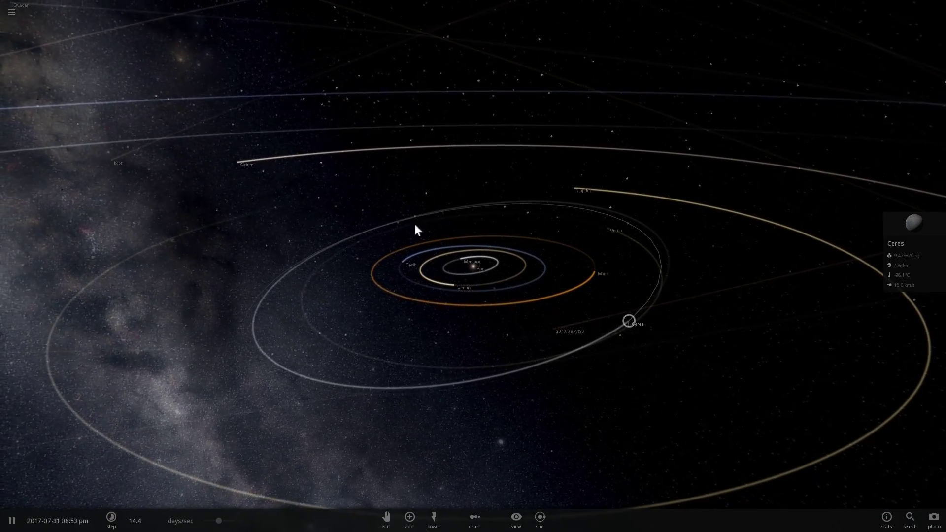
drag(410, 225, 424, 387)
scroll(425, 387, down, 6)
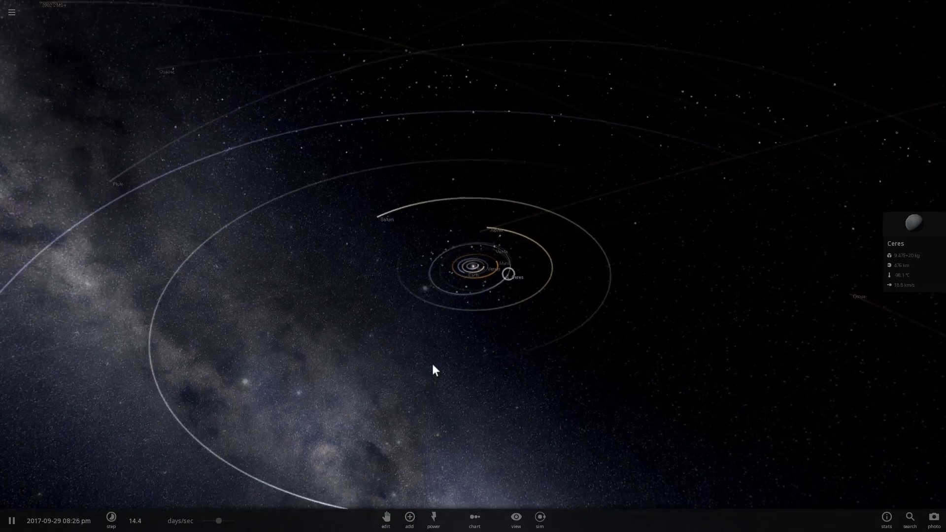
scroll(433, 365, down, 5)
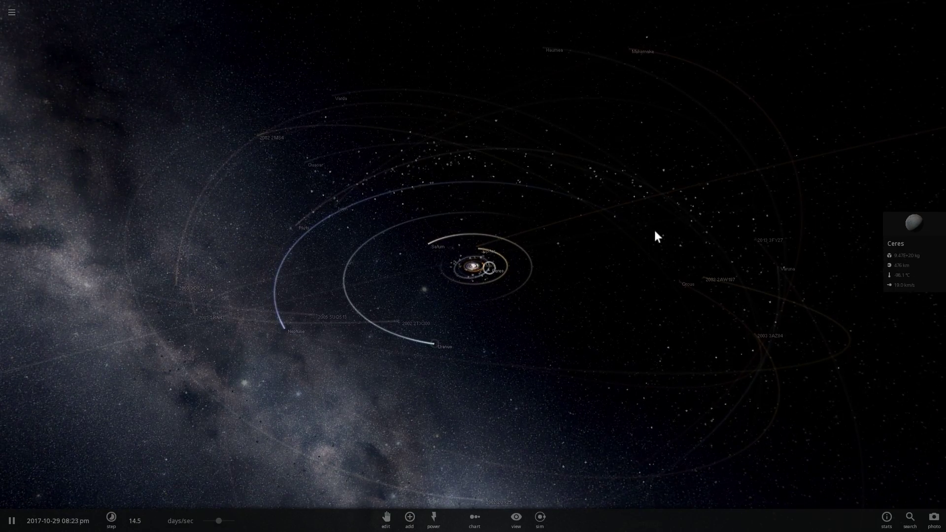
scroll(316, 401, down, 5)
Step: Open the Solar System All Possible Dwarf Planets simulation and examine its outer belt and inner planet orbits
click(20, 20)
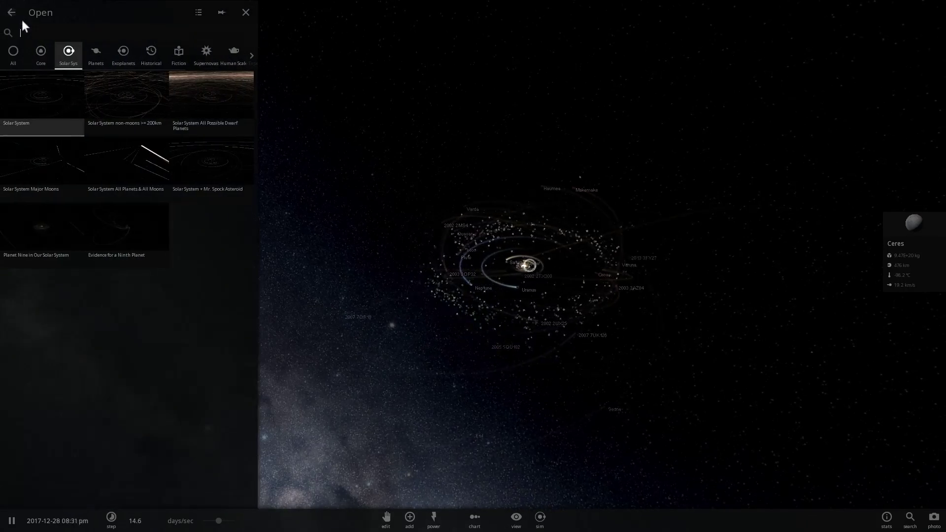
click(200, 98)
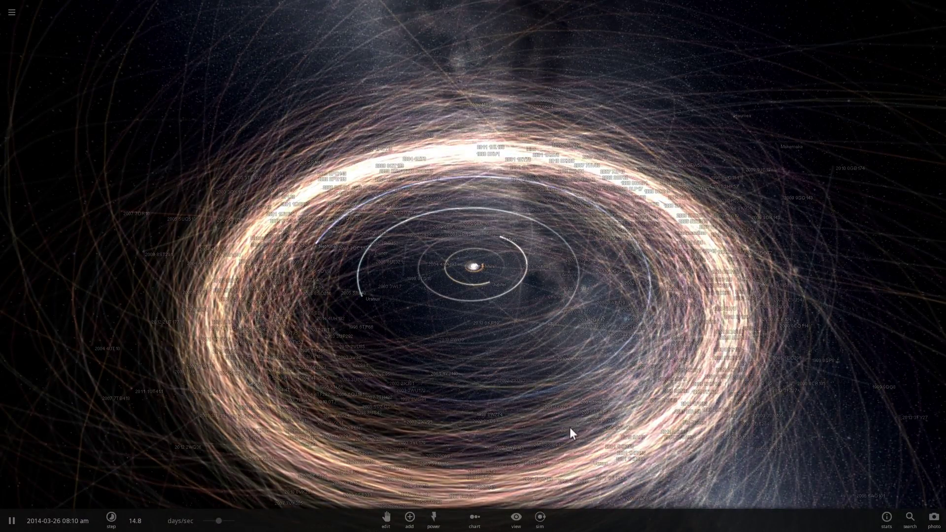
scroll(711, 297, up, 3)
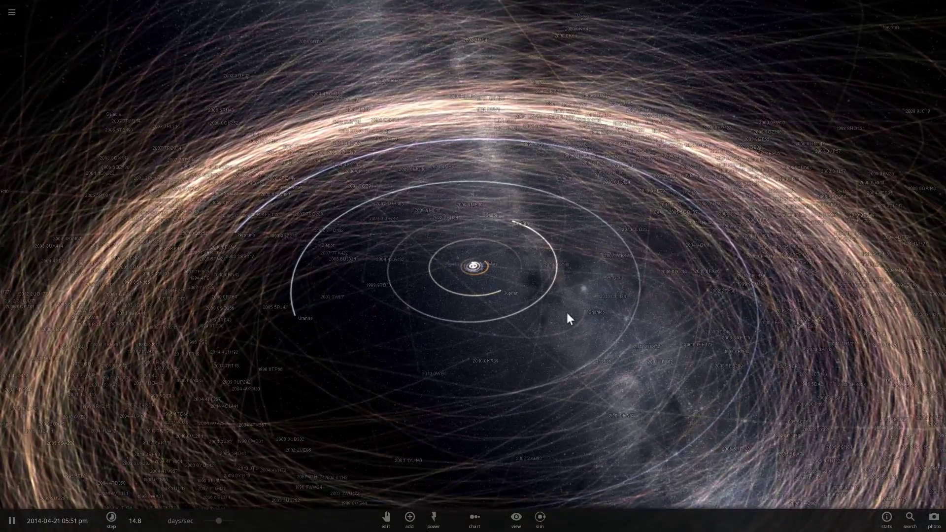
scroll(551, 314, up, 5)
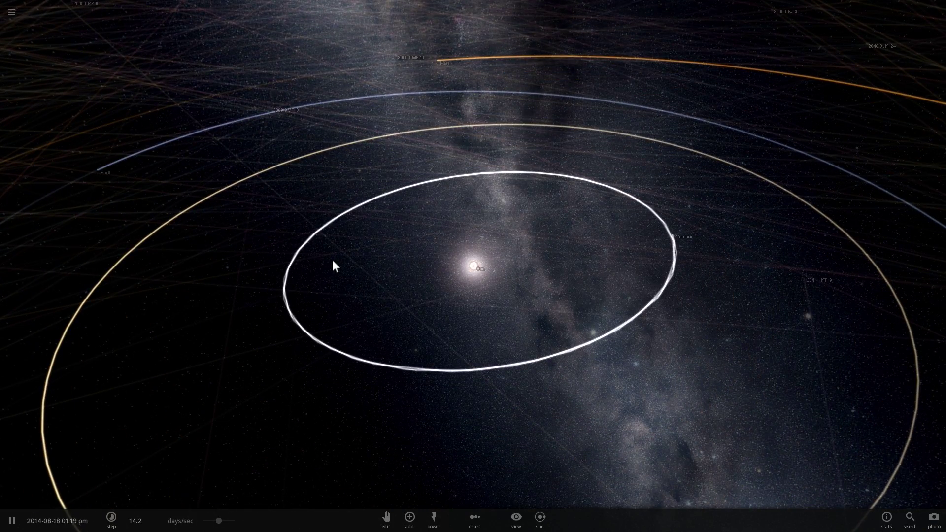
drag(451, 282, 387, 255)
scroll(421, 294, down, 3)
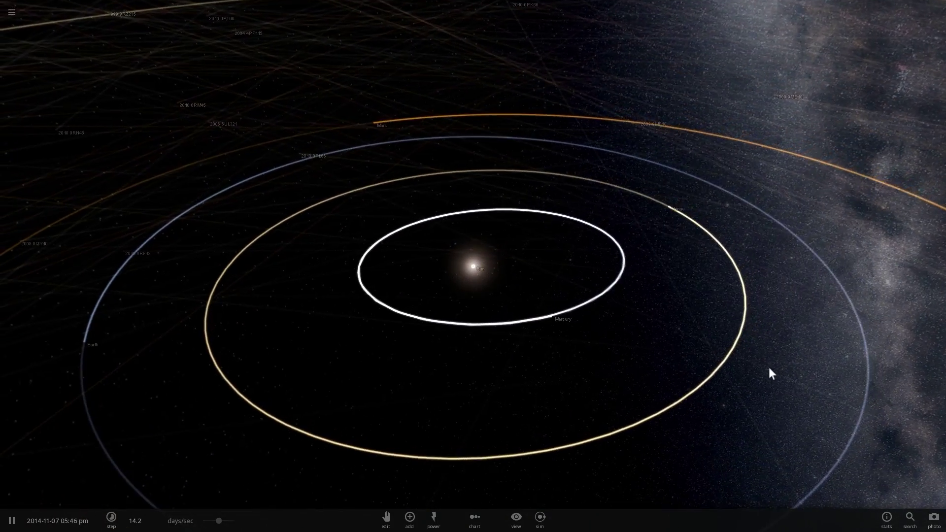
scroll(771, 374, down, 5)
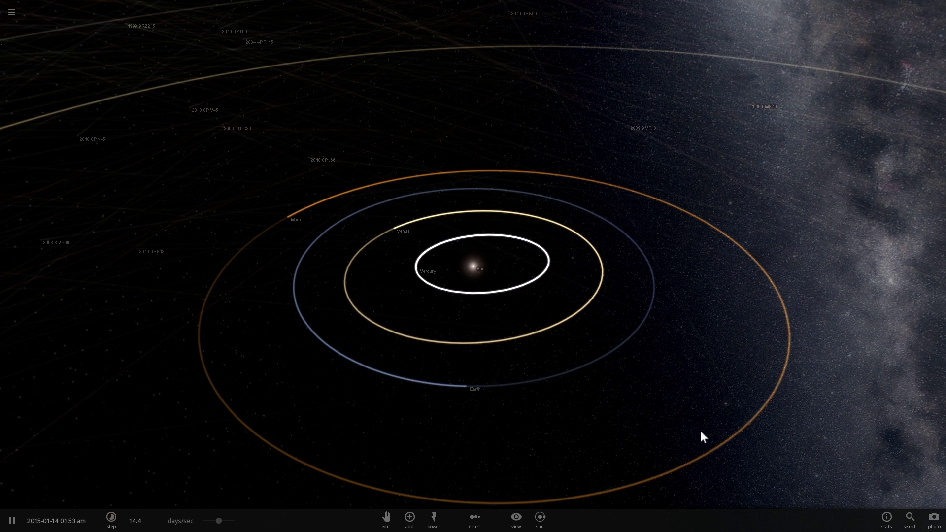
scroll(786, 442, down, 10)
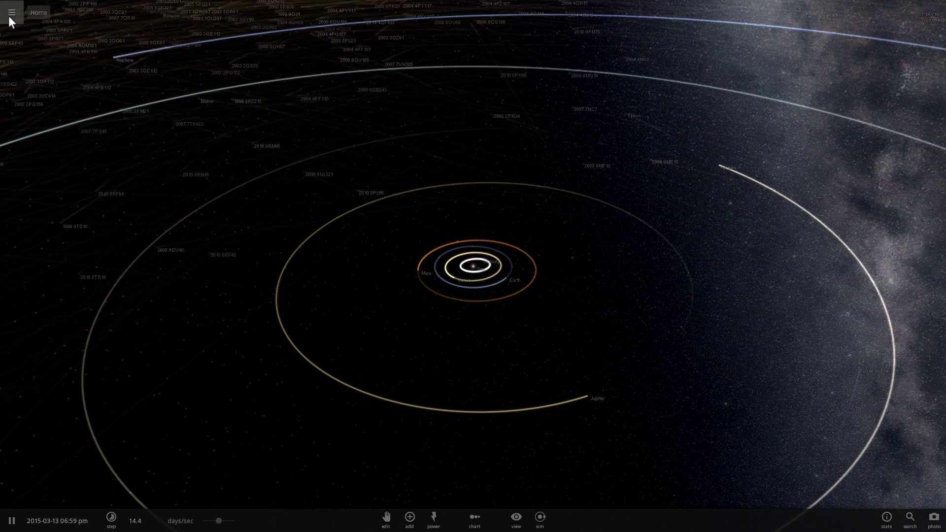
Step: Start a new simulation containing only the Sun
click(10, 14)
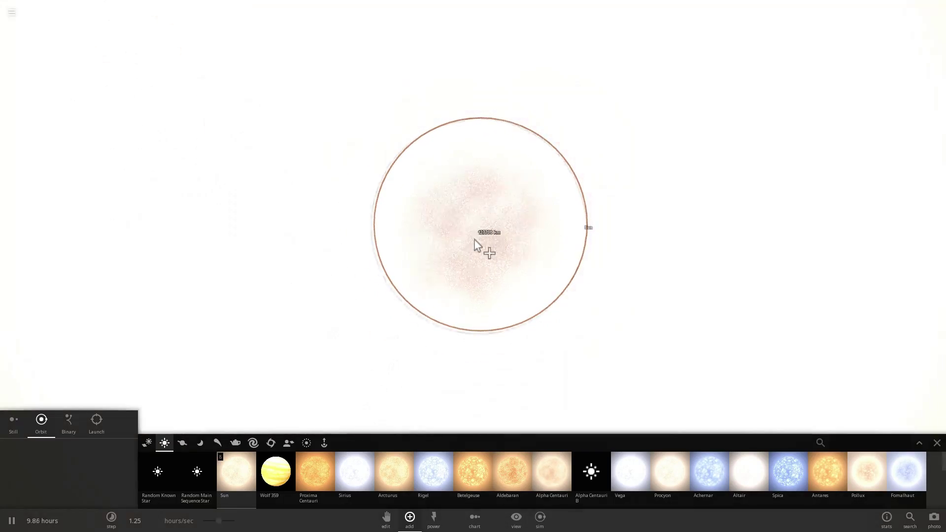
scroll(474, 240, down, 5)
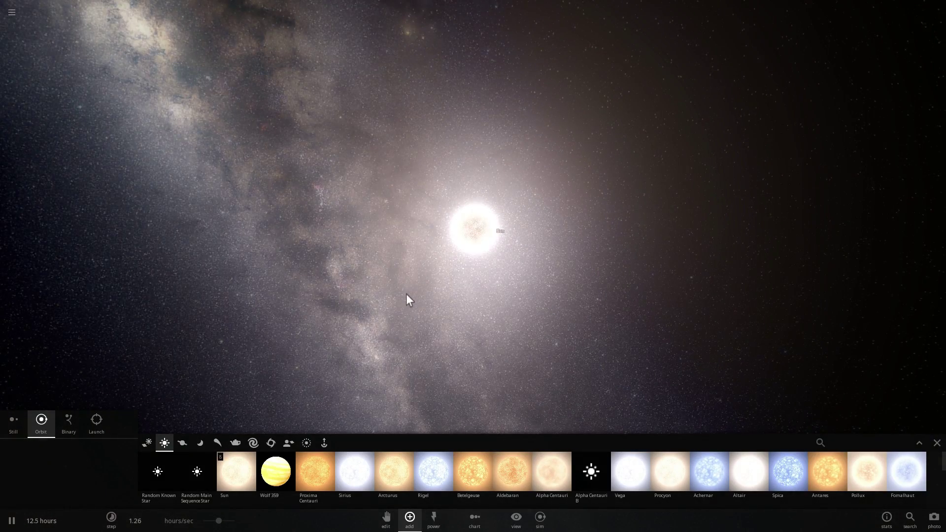
drag(406, 294, 438, 341)
scroll(438, 341, down, 3)
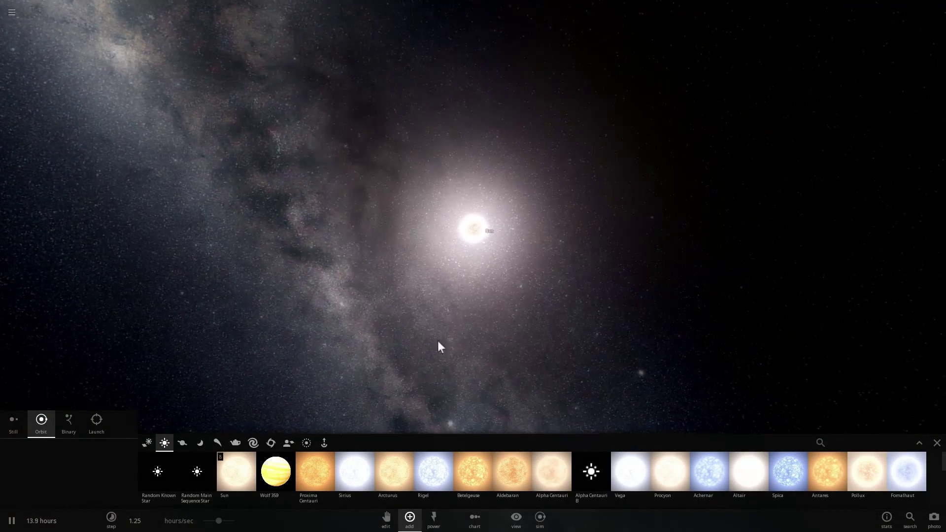
Step: Choose the Saturn ring preset, open its advanced settings and target the Sun
click(306, 444)
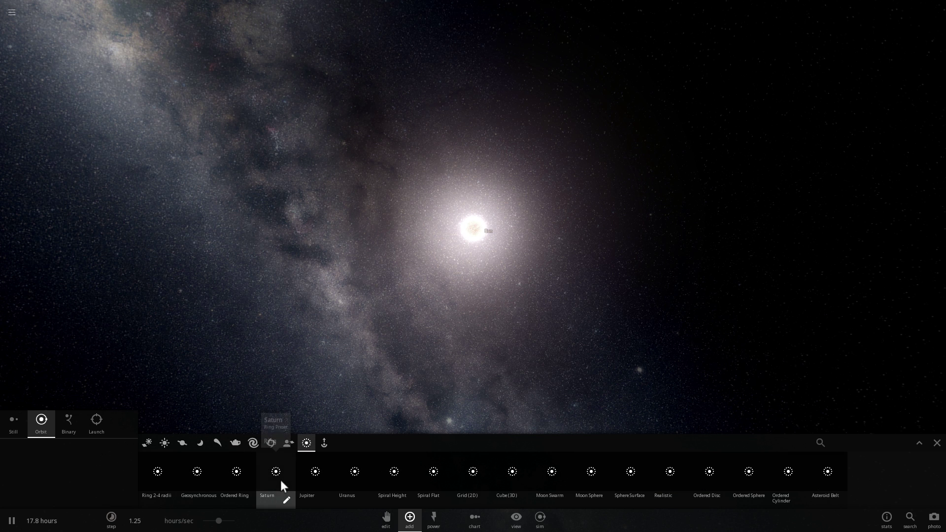
click(286, 501)
click(473, 257)
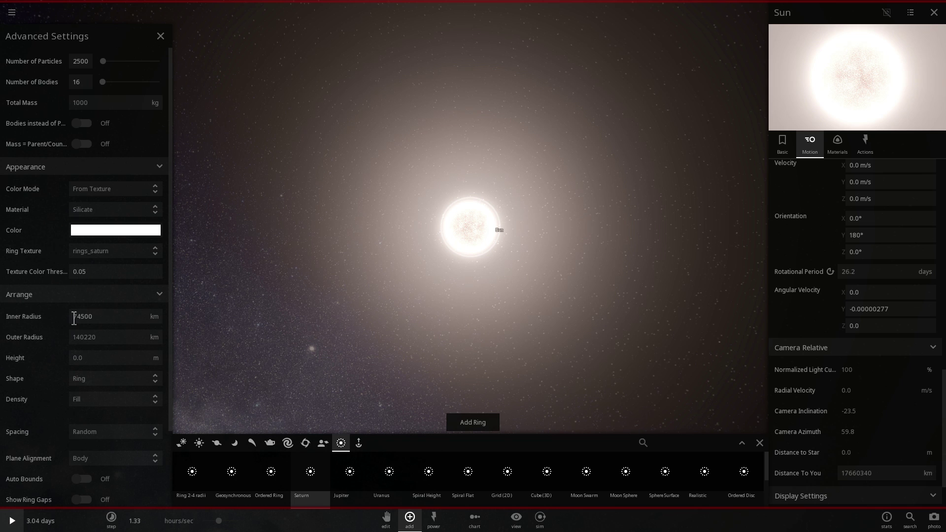
Step: Set the ring's outer radius to 0.38 AU and add the ring around the Sun
click(153, 332)
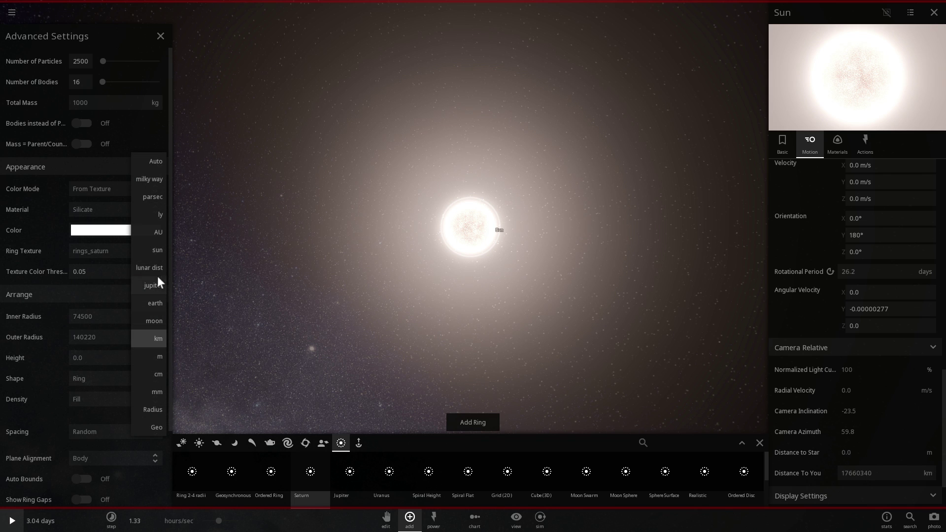
click(156, 236)
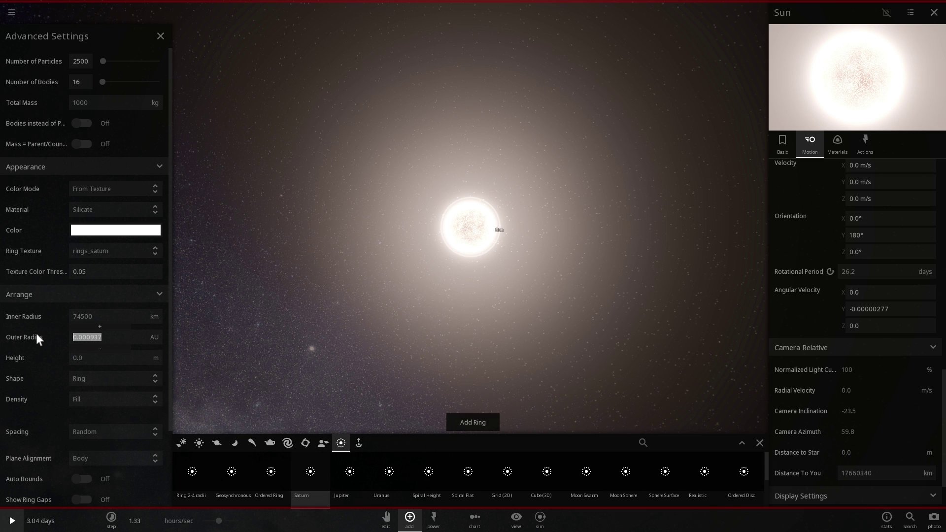
text(0.38)
click(470, 417)
scroll(467, 312, down, 6)
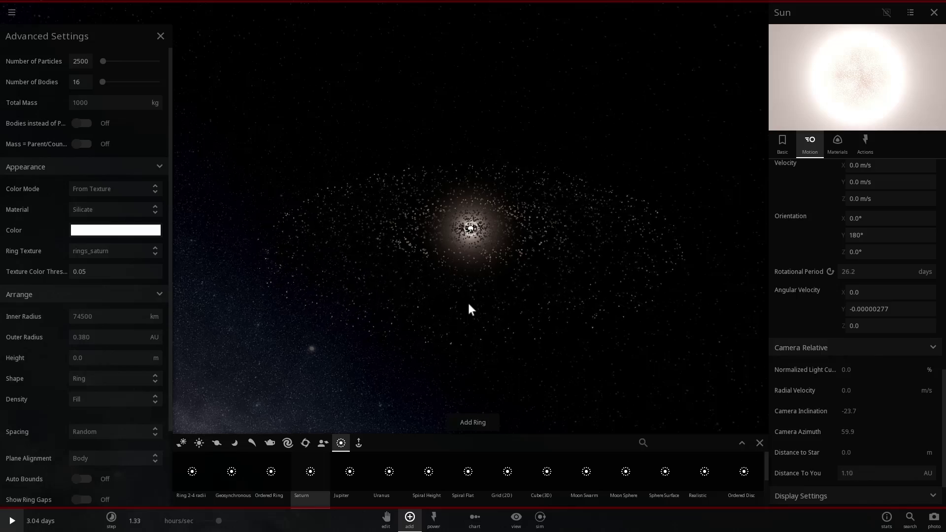
drag(468, 304, 464, 249)
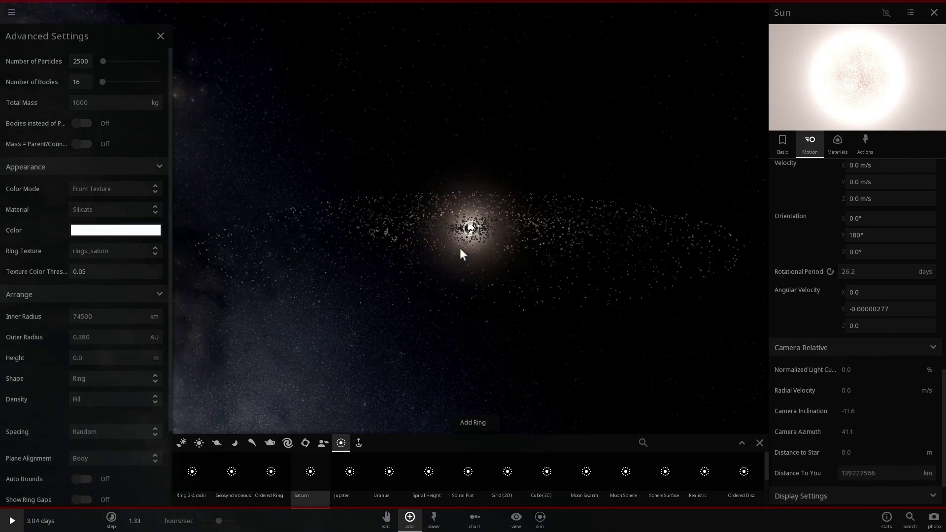
scroll(459, 247, up, 2)
drag(472, 261, 447, 233)
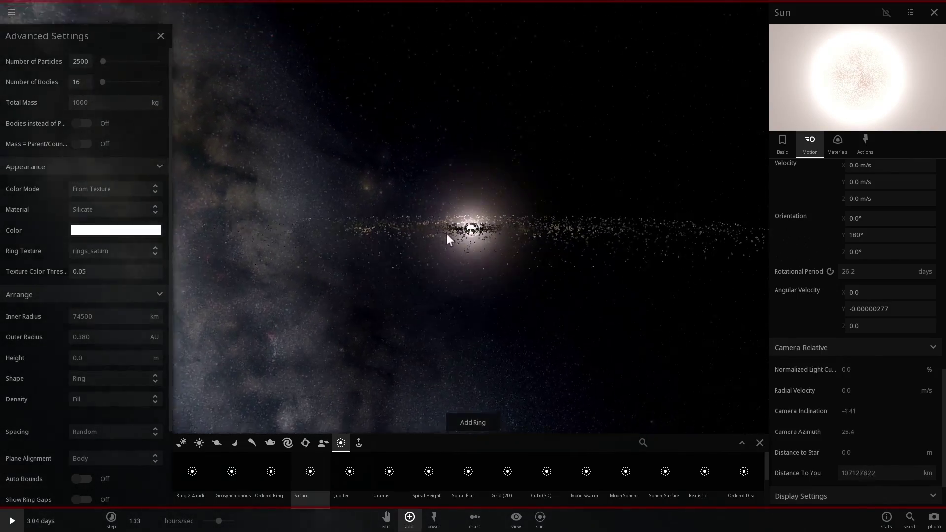
Step: Add another Saturn-preset ring of 2500 particles around the Sun to make the disc denser
right_drag(446, 234, 507, 294)
scroll(502, 293, up, 4)
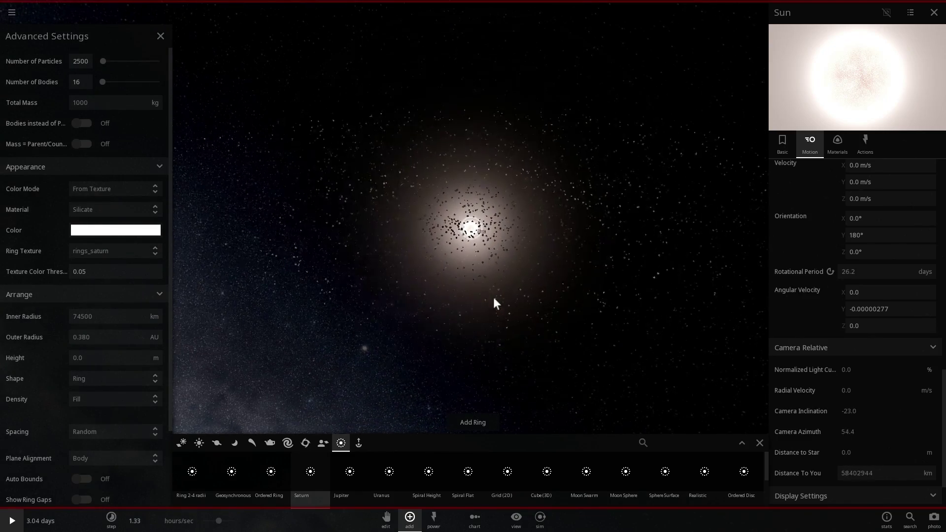
scroll(491, 298, down, 3)
right_drag(485, 294, 521, 289)
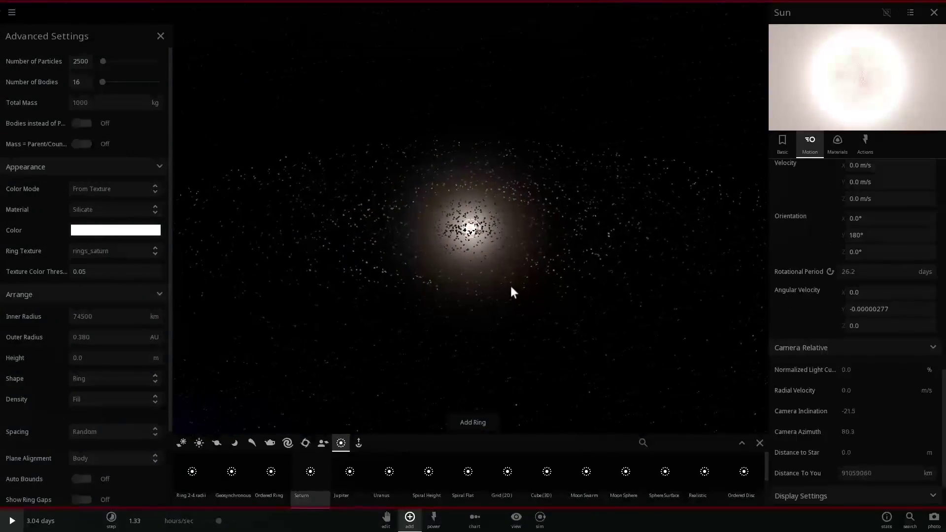
click(468, 426)
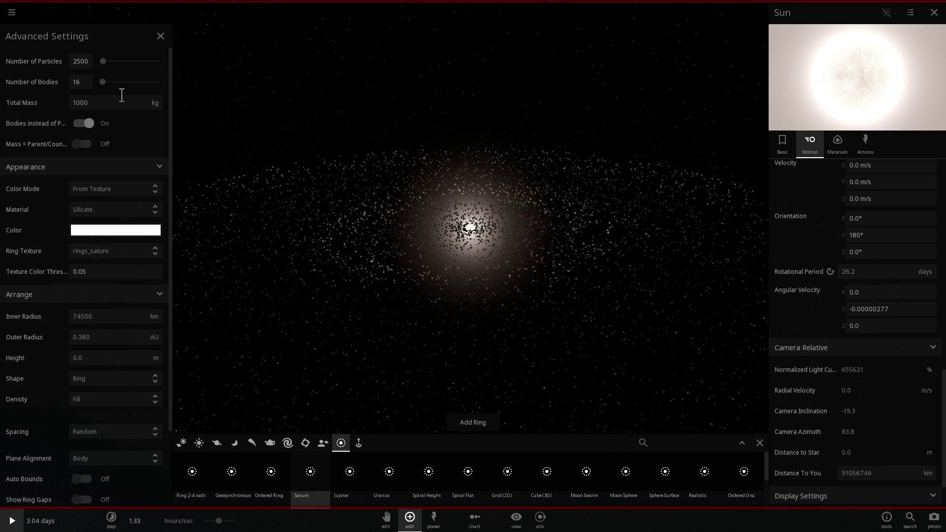
Step: Add 16 bodies with a total mass of 1.00 earth around the Sun and start the simulation
drag(481, 329, 477, 257)
scroll(403, 310, down, 3)
key(space)
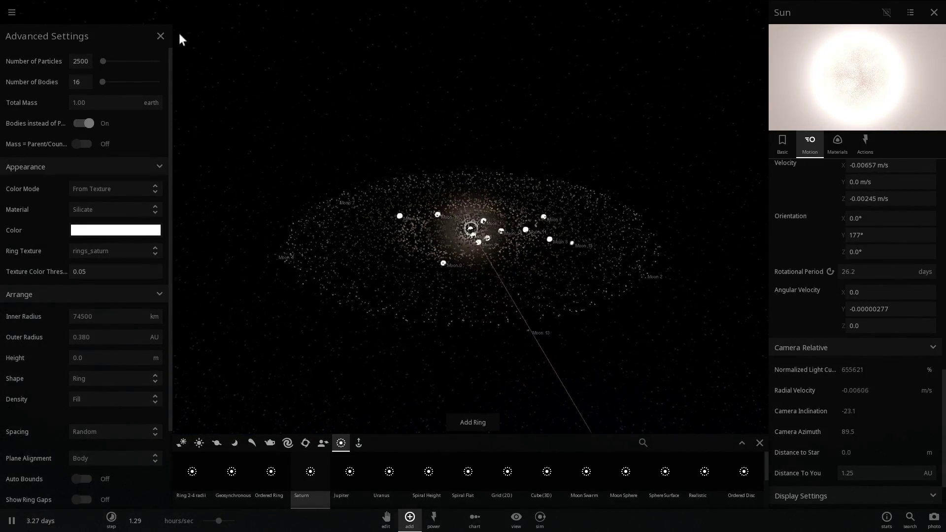
Step: Close the ring's advanced settings and raise the simulation speed to about 4.3 hours/sec
click(164, 47)
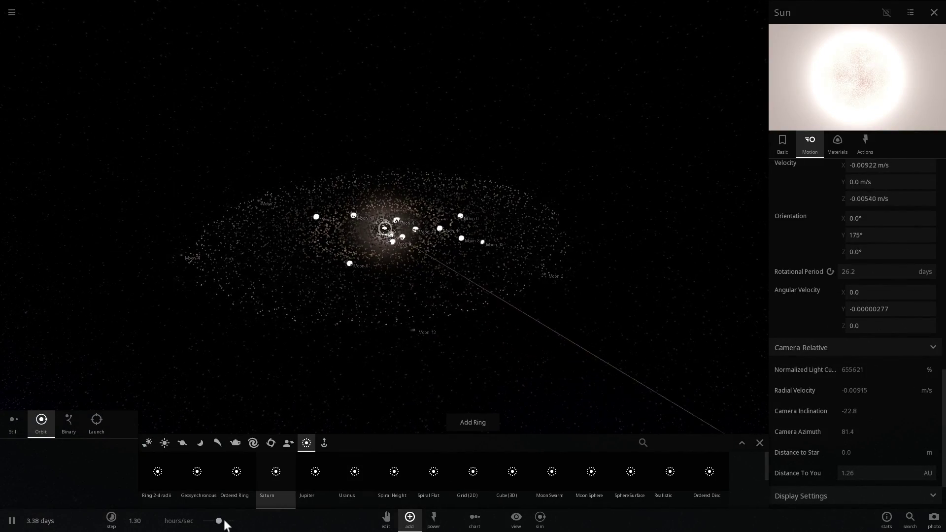
mouse_move(236, 526)
scroll(356, 232, down, 5)
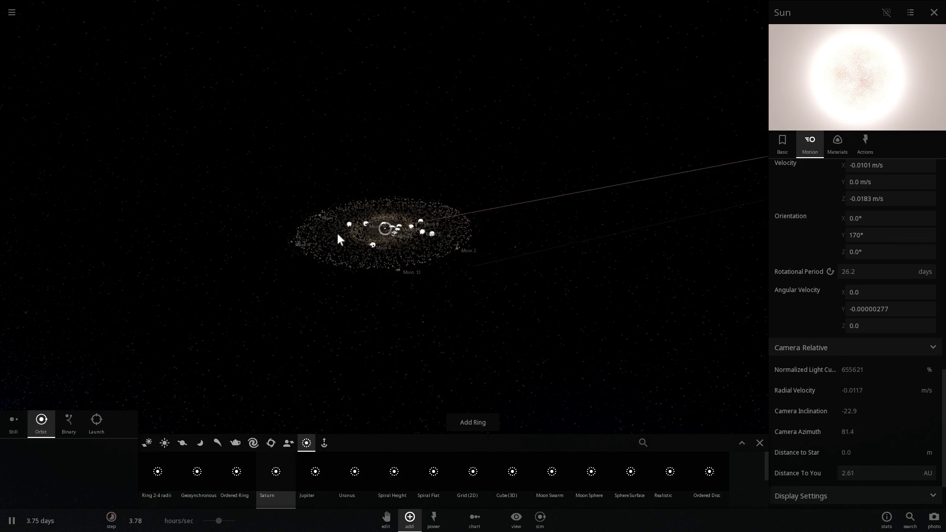
scroll(389, 261, up, 1)
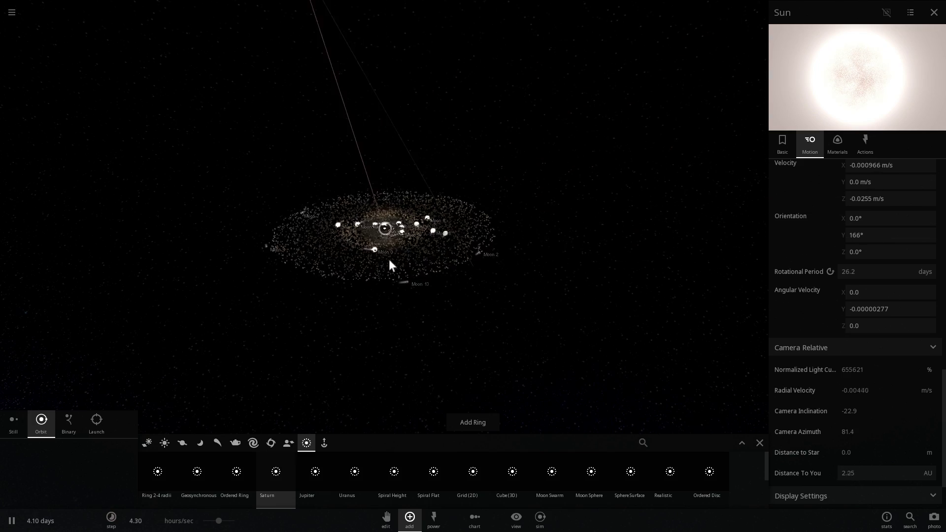
scroll(389, 259, up, 3)
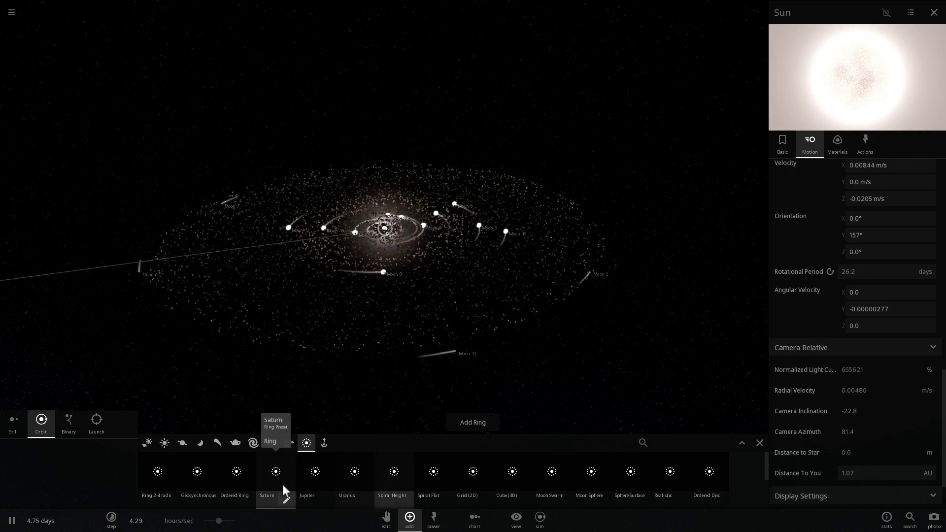
Step: Add Mercury in orbit around the Sun near the particle ring's outer edge, about 56.4 million km out
click(167, 442)
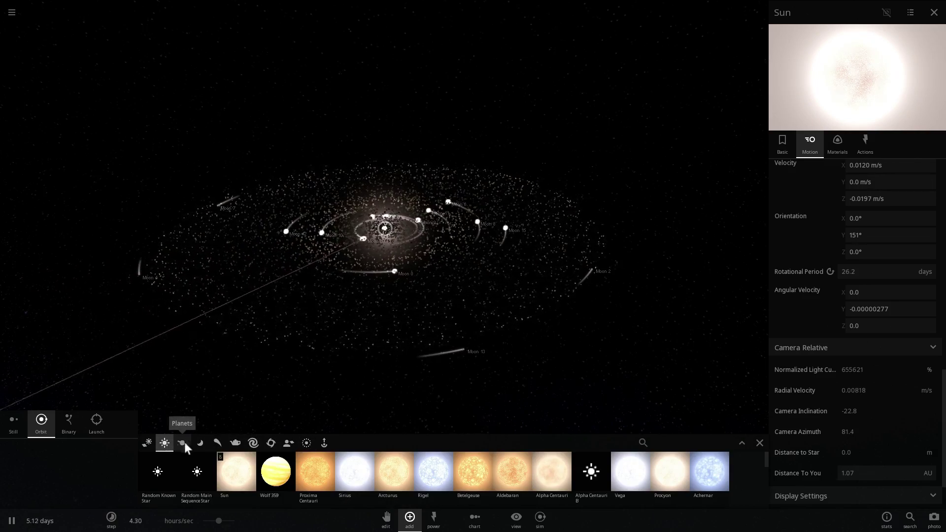
click(187, 443)
click(266, 475)
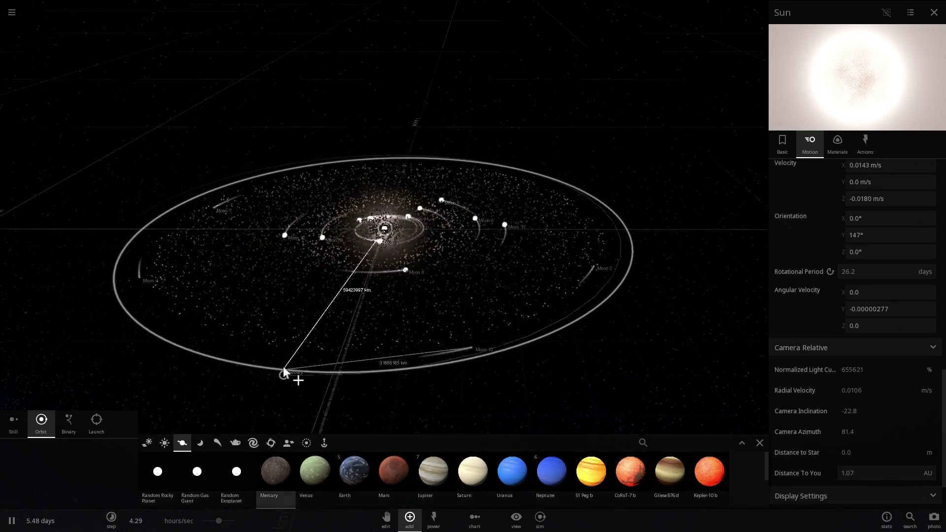
click(285, 359)
click(296, 359)
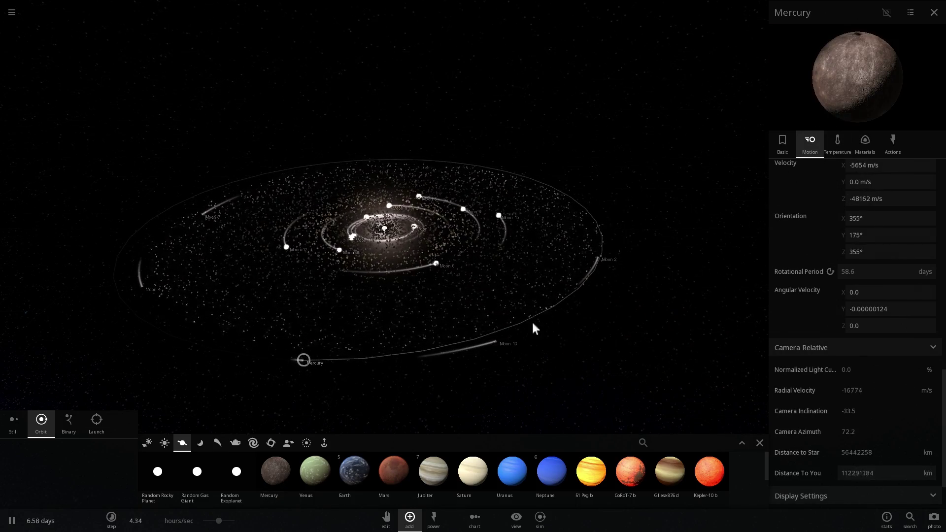
Step: Deselect Mercury and examine how the moons and Mercury orbit among the ring particles from several angles
drag(462, 306, 501, 307)
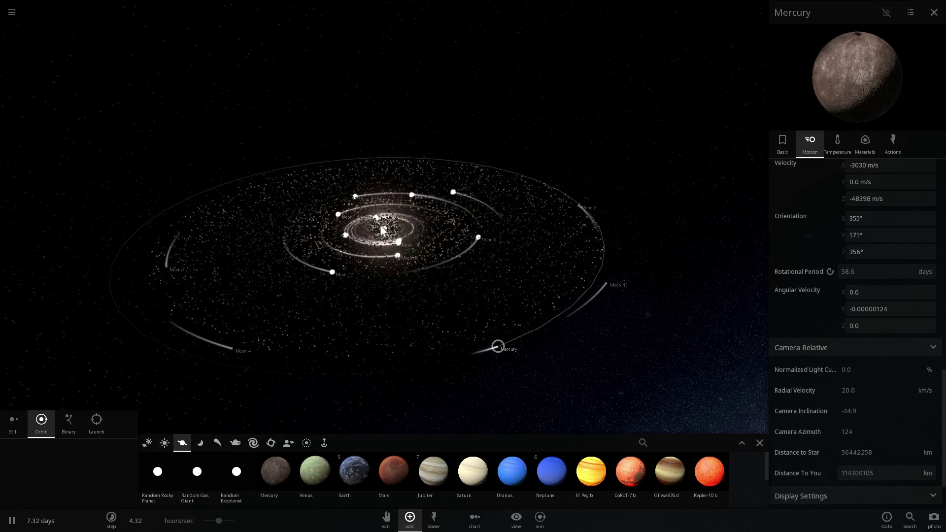
click(546, 352)
scroll(573, 323, down, 3)
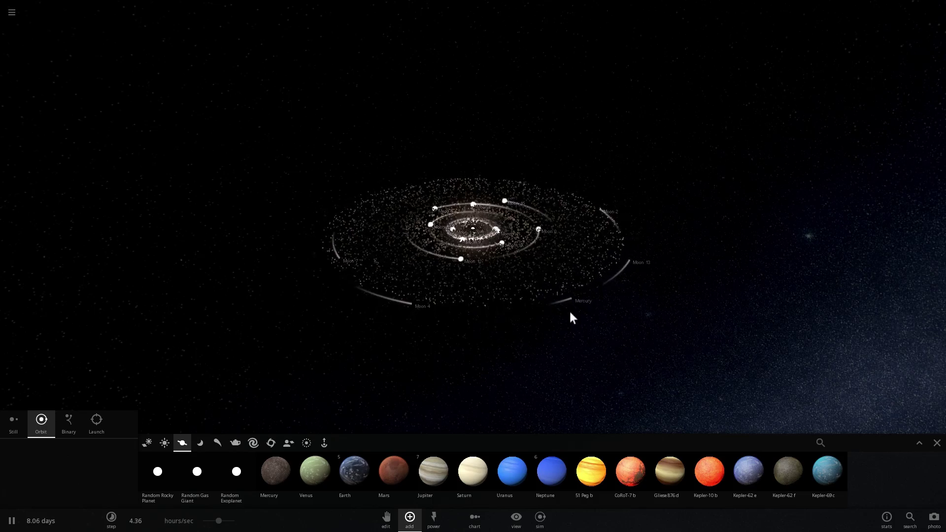
drag(655, 344, 421, 317)
scroll(421, 317, up, 2)
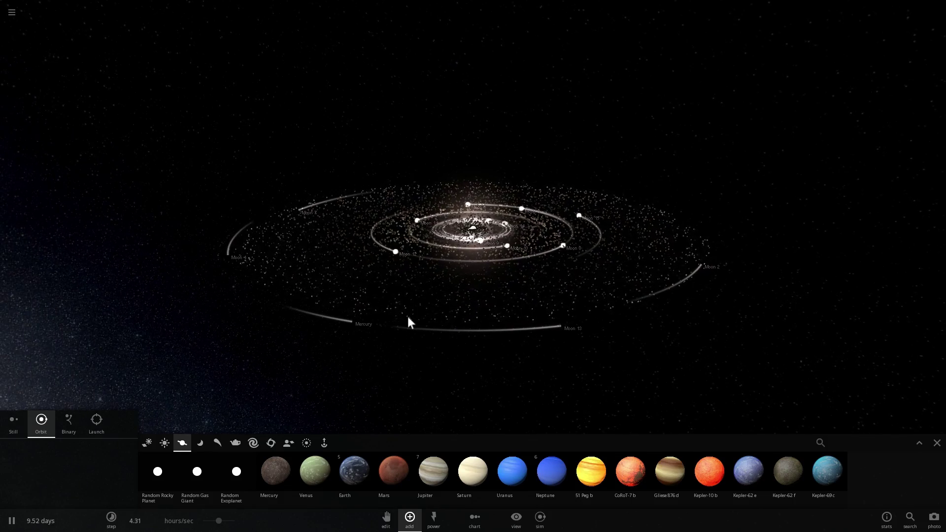
drag(409, 302, 439, 371)
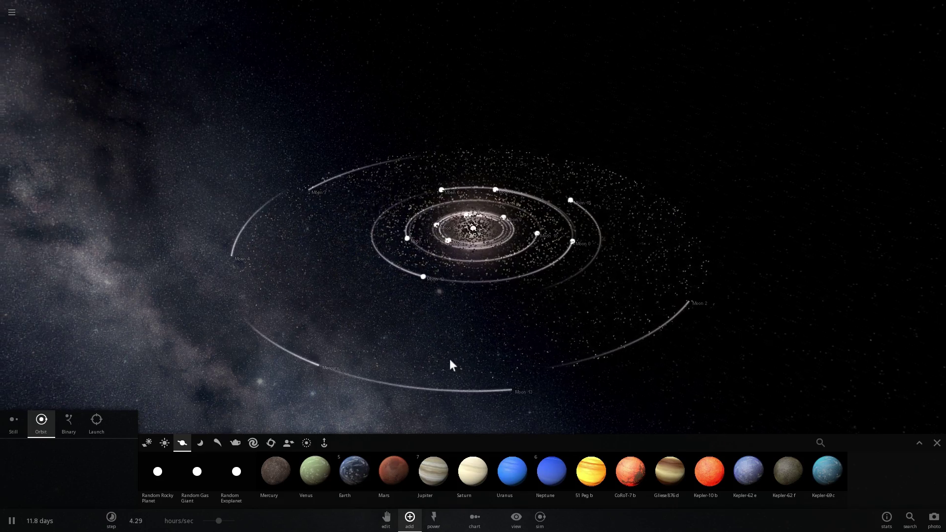
drag(450, 360, 450, 379)
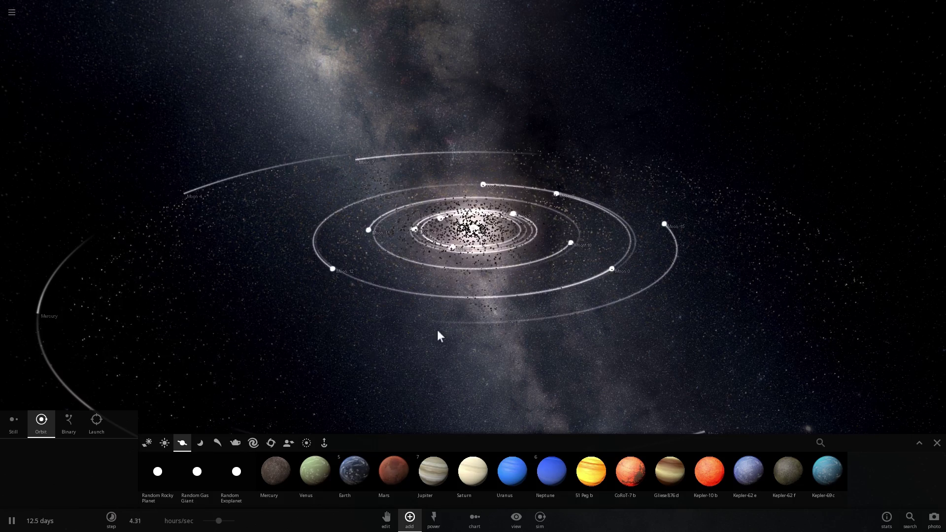
drag(439, 334, 449, 386)
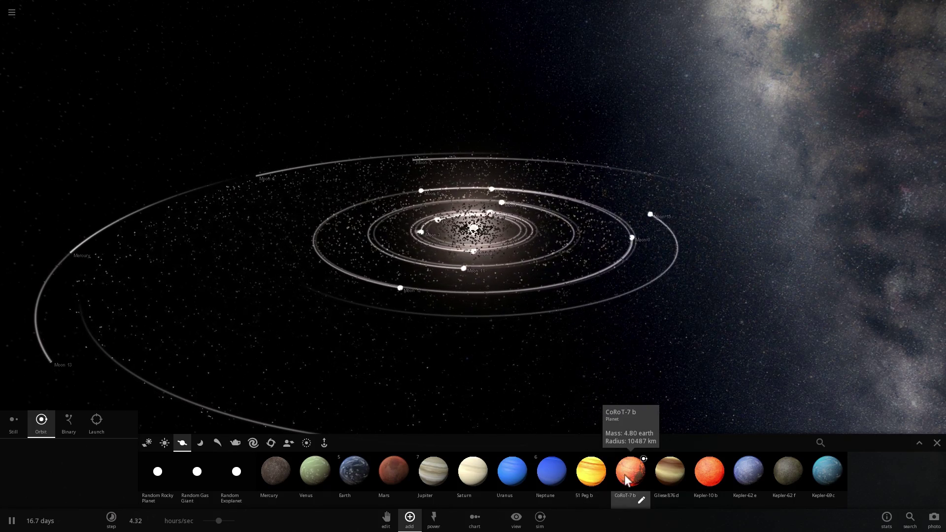
Step: Add Gliese 876 d in orbit inside the ring, about 35 million km from the Sun, and select it
click(665, 462)
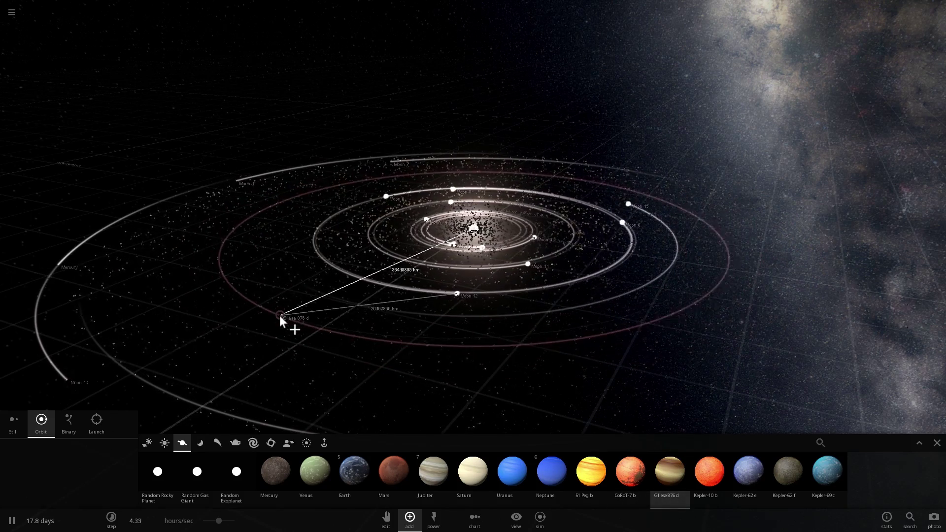
click(285, 310)
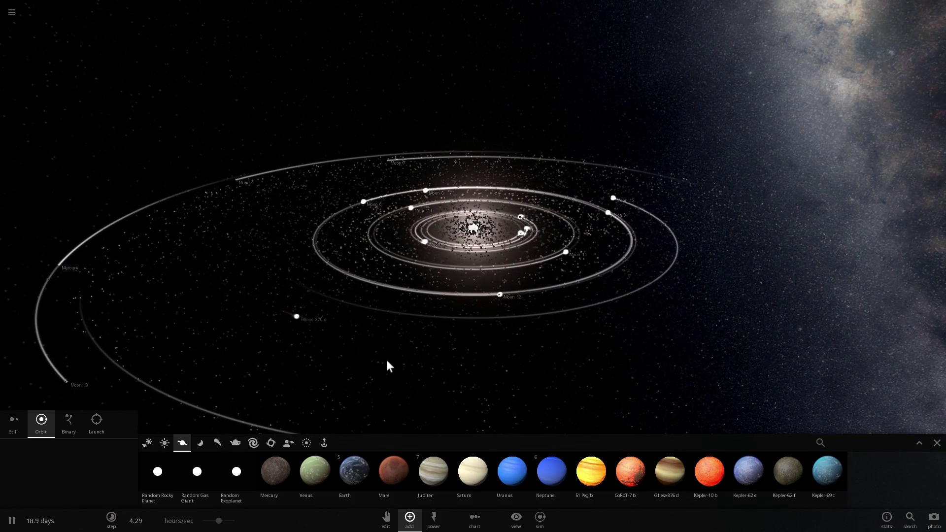
drag(386, 357, 326, 320)
click(311, 303)
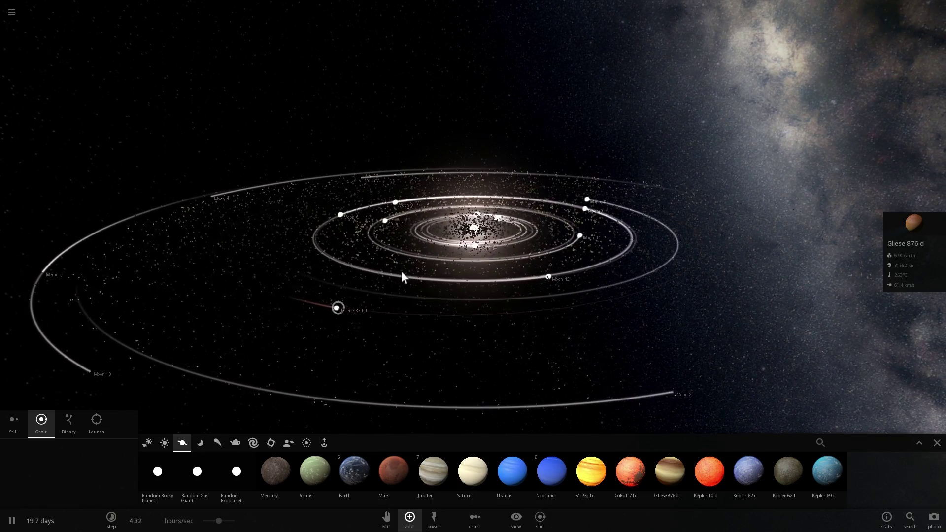
drag(402, 274, 373, 342)
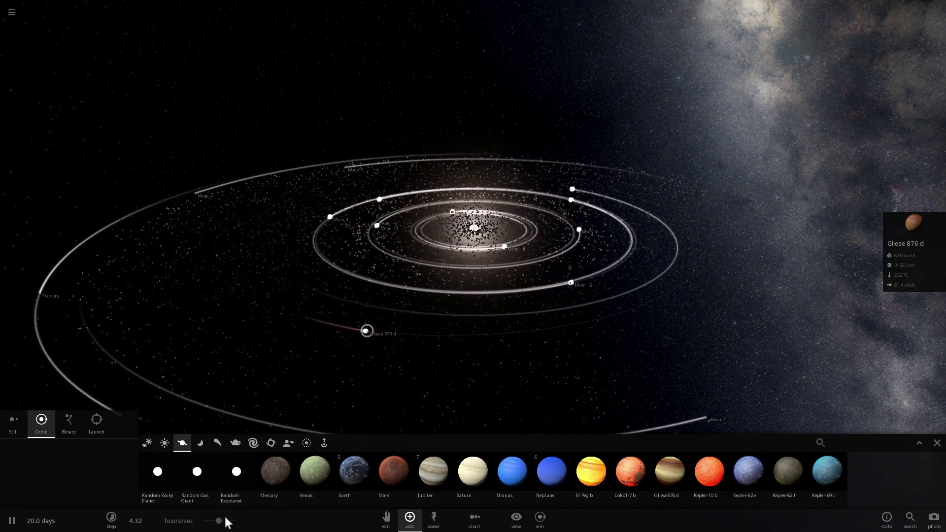
Step: Speed the simulation up in stages to about 5.3 days/sec with the whole ring in view
drag(225, 521, 232, 521)
drag(477, 407, 437, 347)
scroll(437, 347, down, 3)
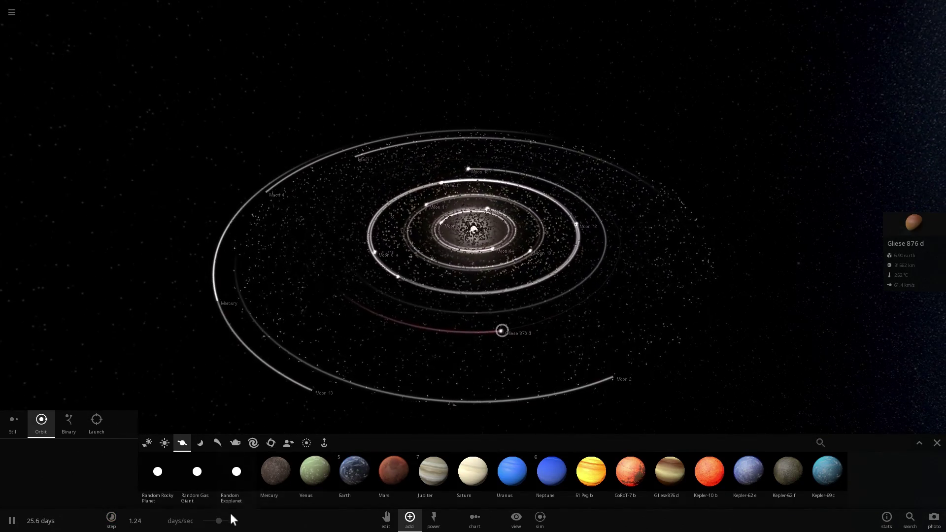
drag(223, 518, 237, 517)
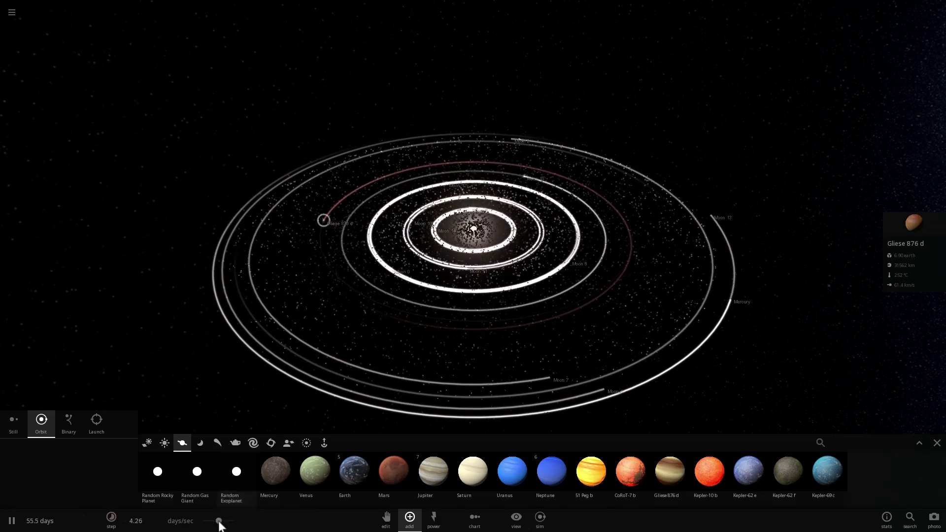
drag(218, 521, 230, 522)
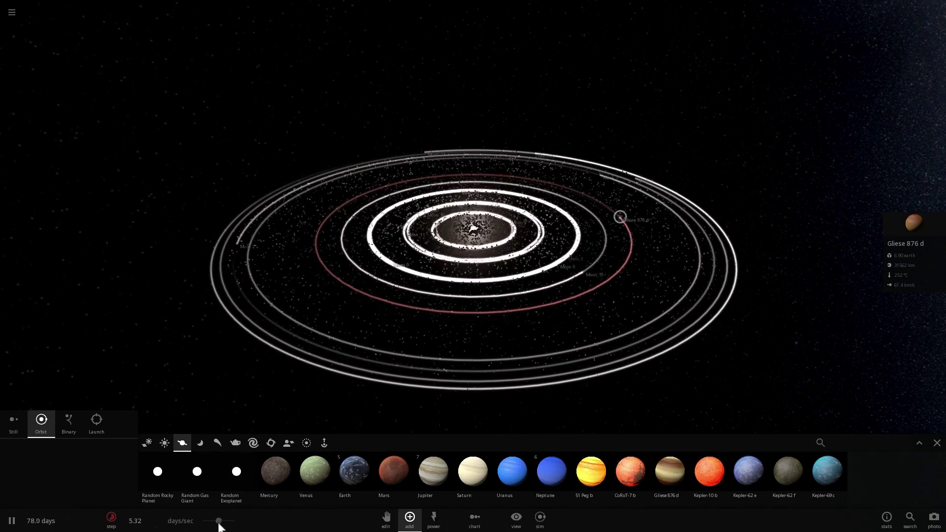
Step: Remove the moon bodies from the ring and set the simulation speed to about 10.4 days/sec
drag(219, 522, 205, 521)
mouse_move(529, 307)
right_down()
mouse_move(530, 295)
mouse_move(525, 329)
mouse_move(525, 320)
right_up()
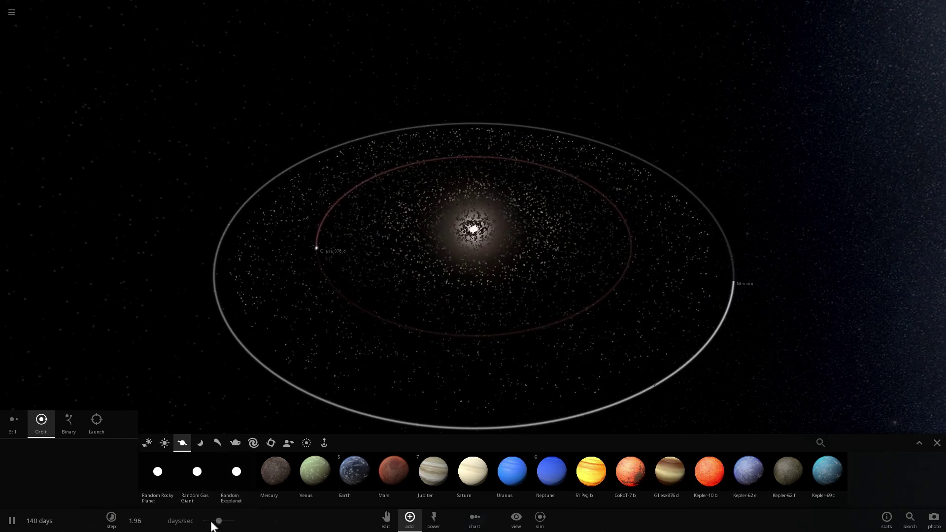
drag(219, 520, 239, 520)
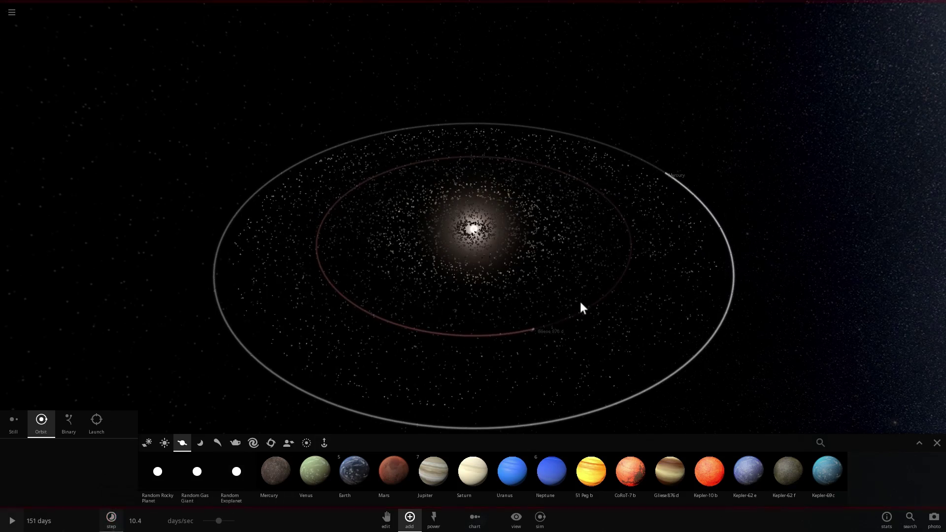
Step: Pause the simulation and rename Gliese 876 d as Hermes
key(space)
click(541, 330)
click(897, 222)
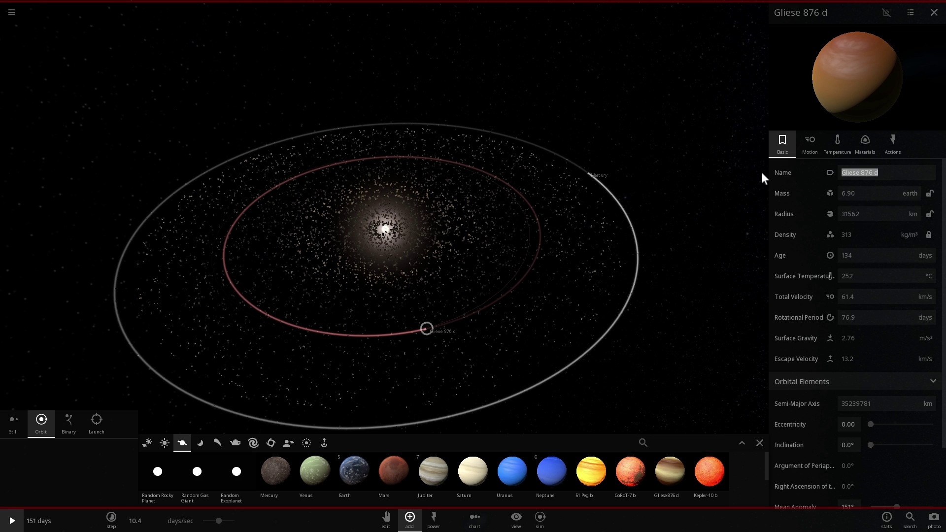
text(Hermes)
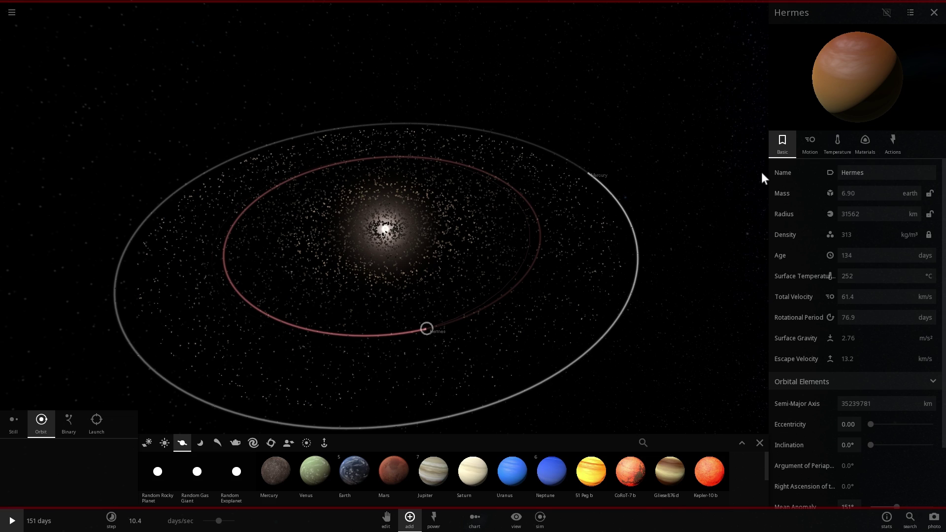
Step: Resume the simulation, examine Hermes' orbit through the particle ring and raise the speed to about 24.5 days/sec
drag(564, 315, 498, 285)
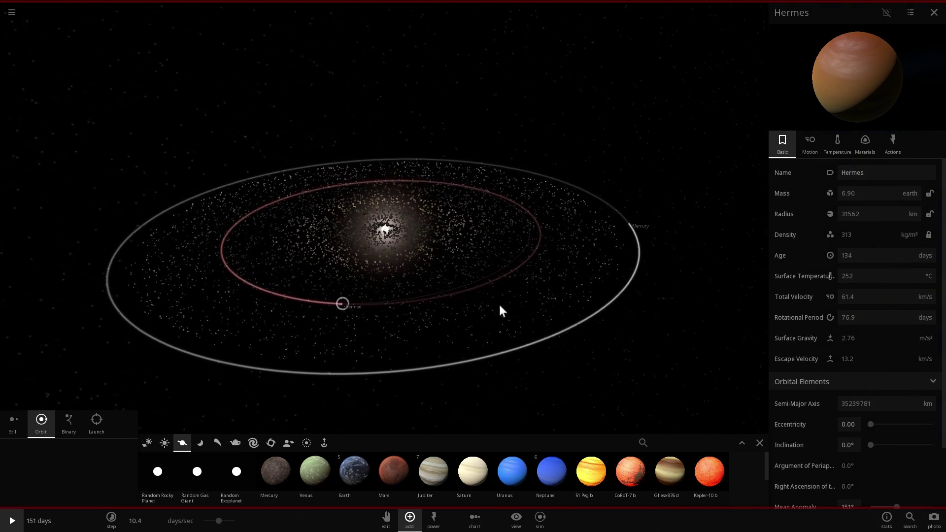
key(space)
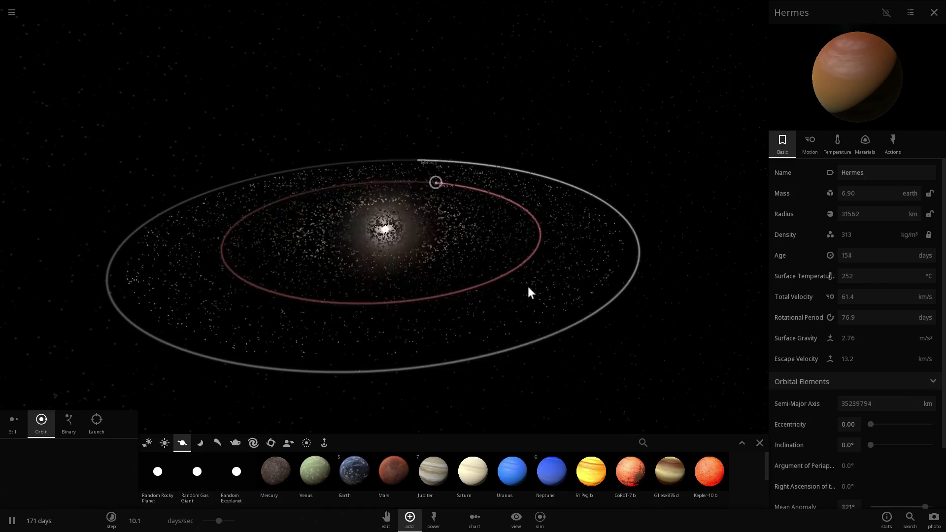
drag(545, 256, 616, 196)
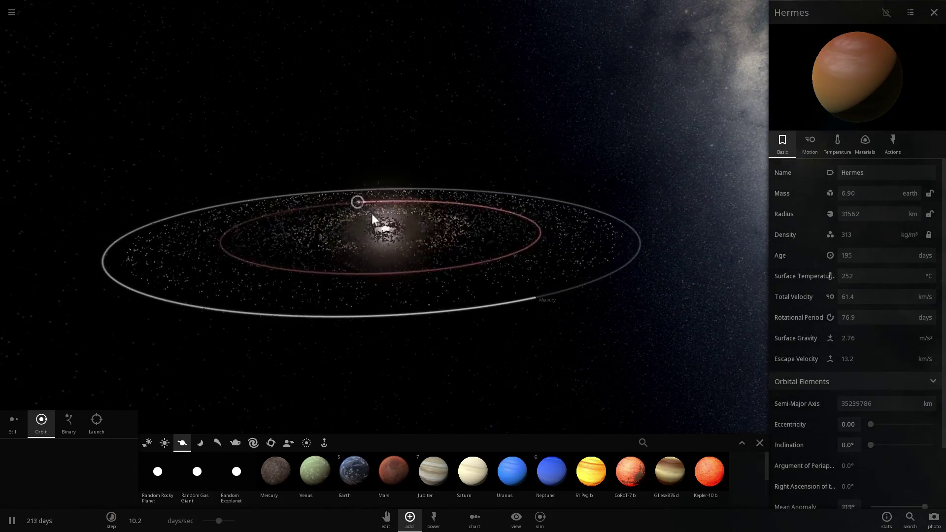
drag(373, 231, 532, 284)
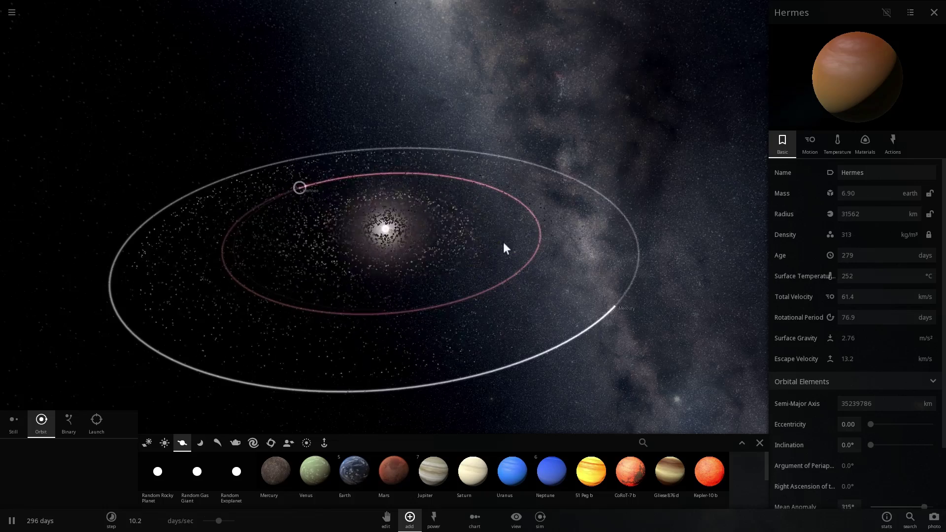
scroll(466, 250, down, 2)
drag(459, 248, 410, 226)
scroll(412, 234, up, 3)
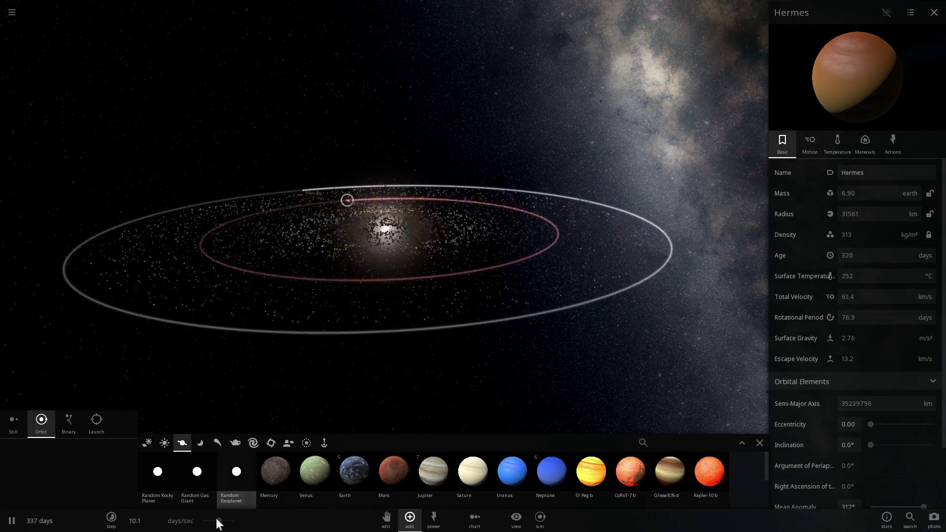
drag(218, 520, 230, 521)
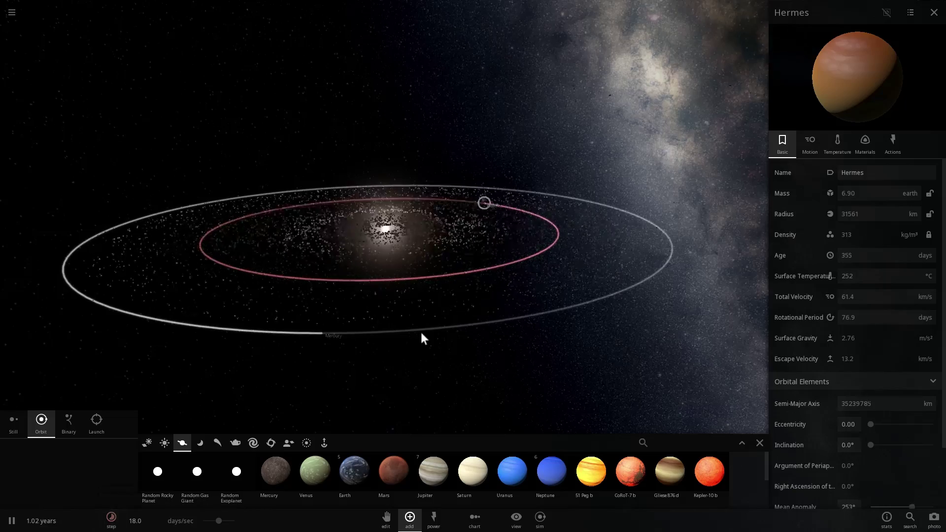
drag(421, 330, 362, 368)
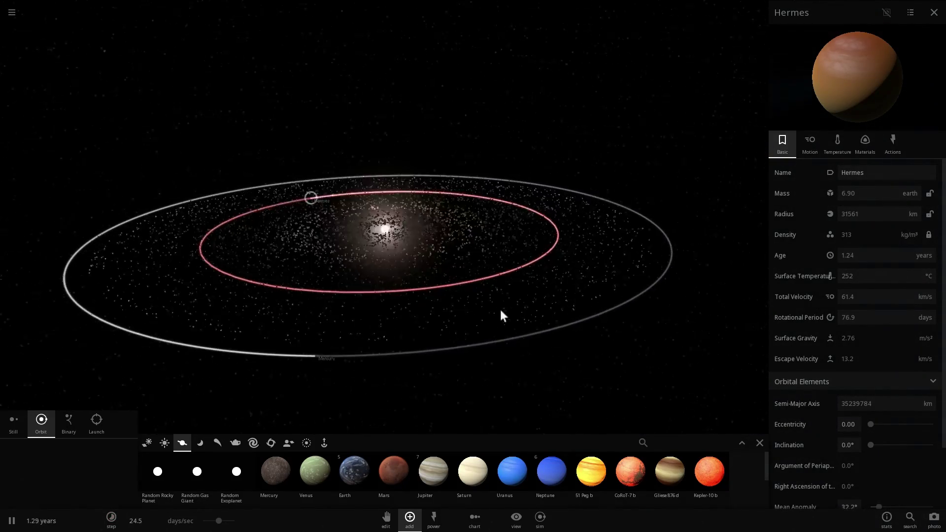
Step: Pause the simulation, turn off the trails of the bodies and resume the simulation
drag(419, 280, 400, 333)
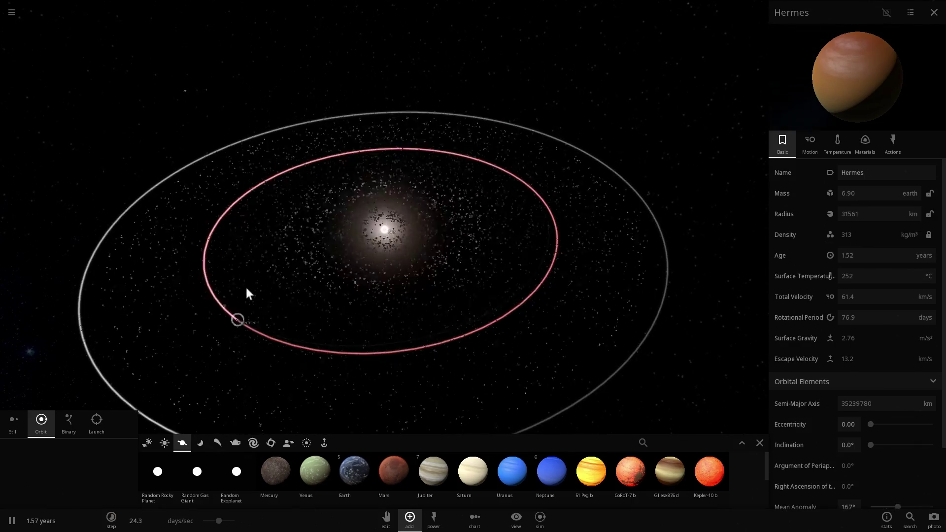
key(space)
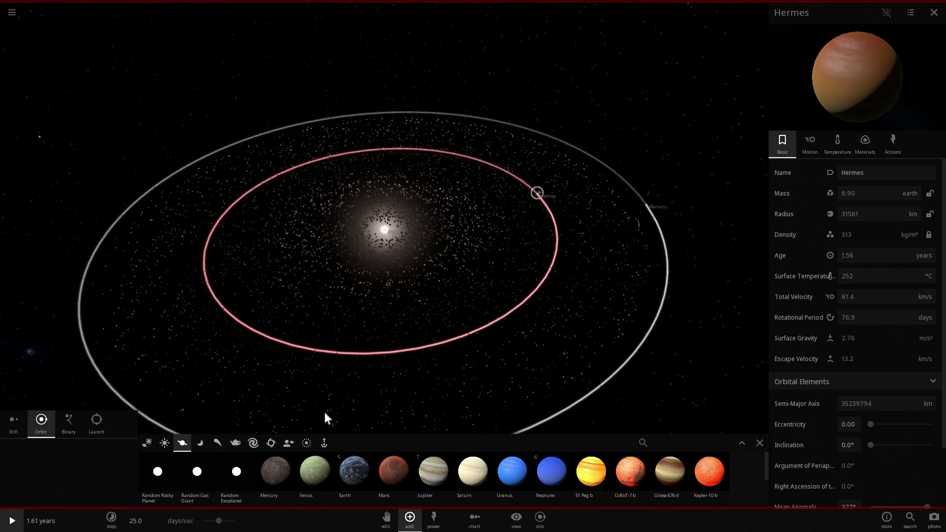
click(517, 517)
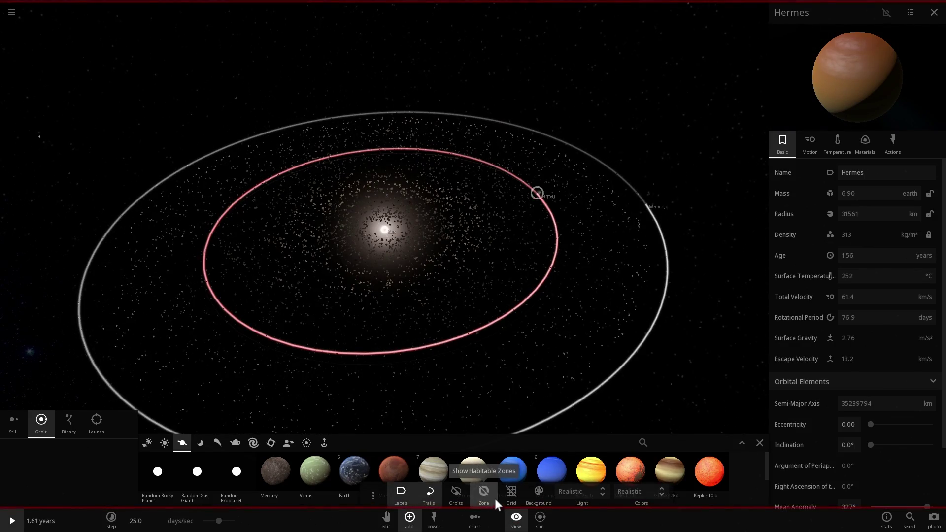
click(434, 495)
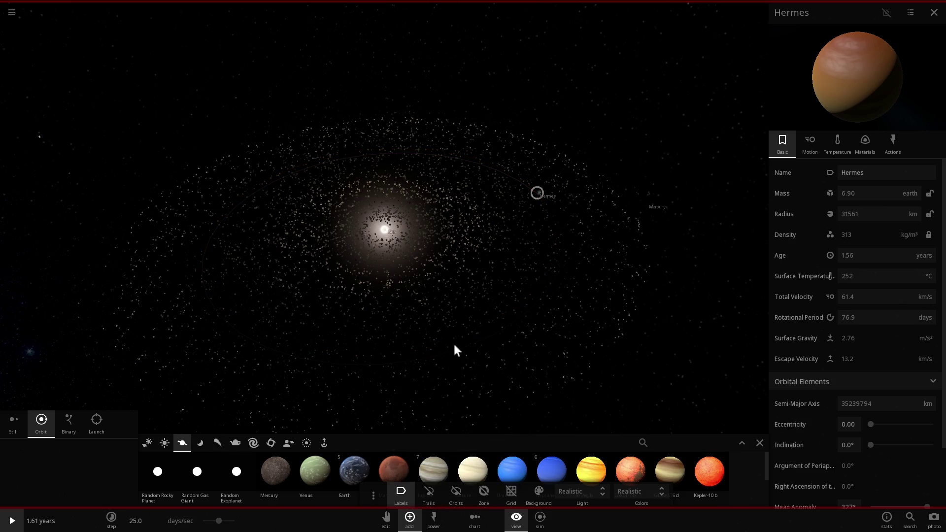
key(space)
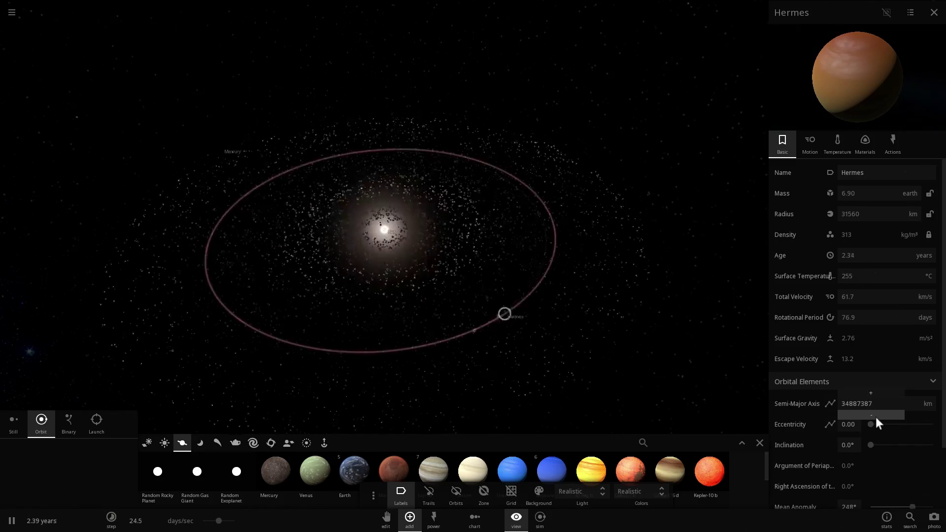
Step: Reduce Hermes' semi-major axis to about 33.5 million km and set its orbital eccentricity to 0.11
click(876, 417)
click(876, 417)
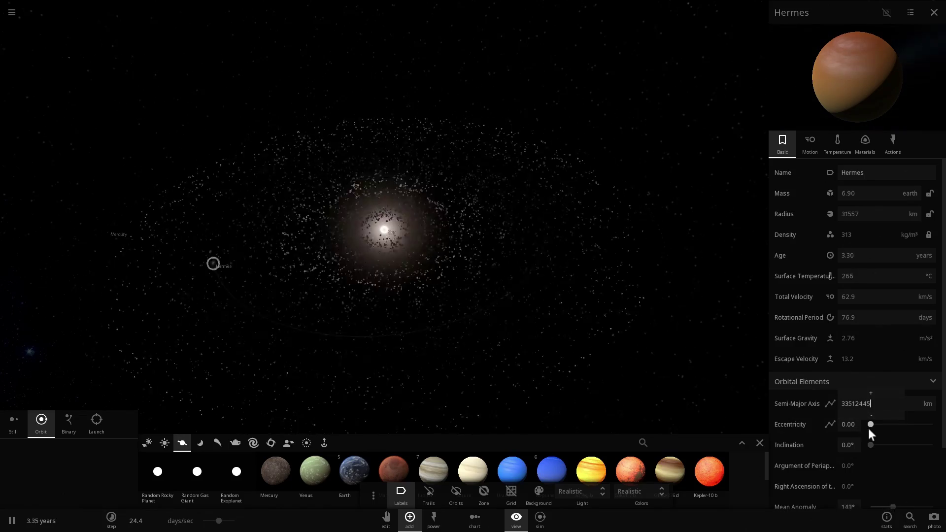
drag(869, 428, 879, 427)
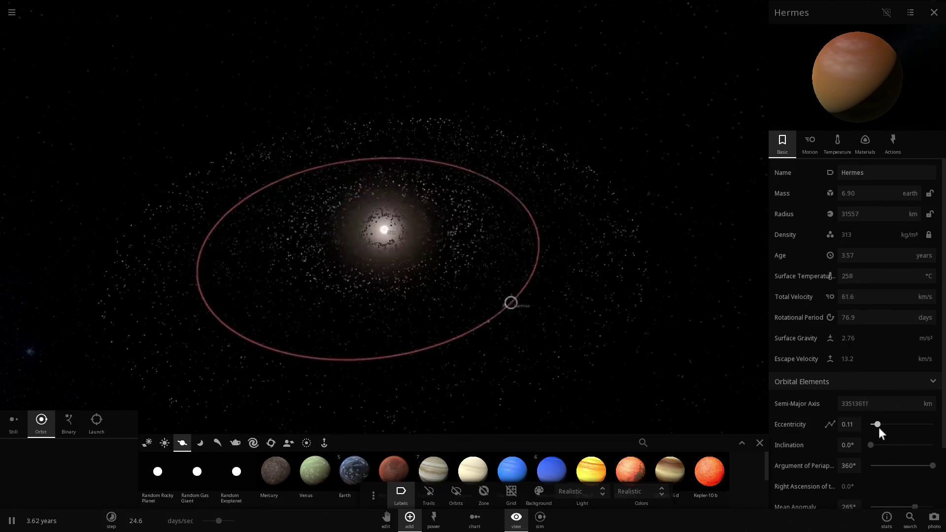
click(873, 402)
click(722, 405)
Step: Raise the simulation speed to about 1.3 months/sec and reduce Hermes' semi-major axis to about 31.55 million km
drag(615, 360, 635, 324)
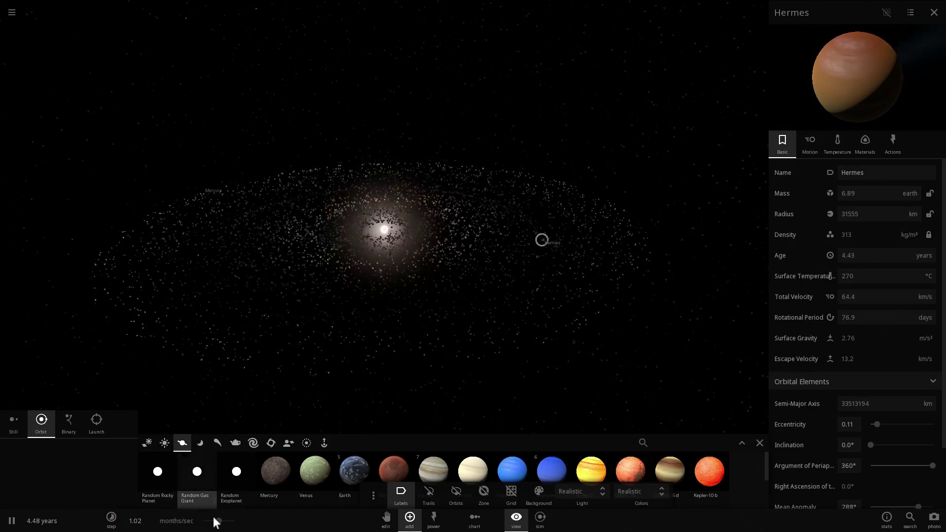
drag(219, 521, 226, 522)
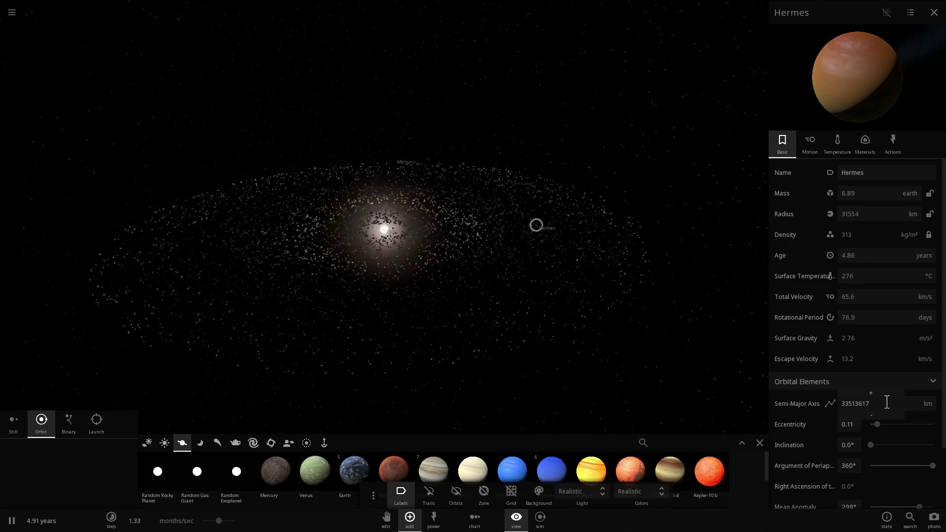
click(880, 417)
click(880, 417)
click(880, 417)
click(880, 416)
click(880, 417)
click(880, 417)
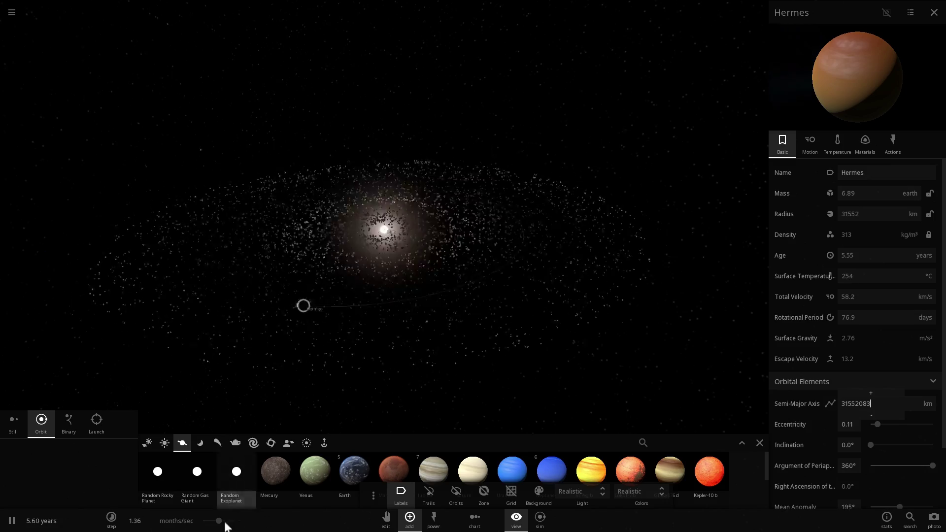
Step: Raise the simulation speed to about 1.8 months/sec and examine the particle ring around Hermes' orbit from several low angles
drag(220, 524, 223, 526)
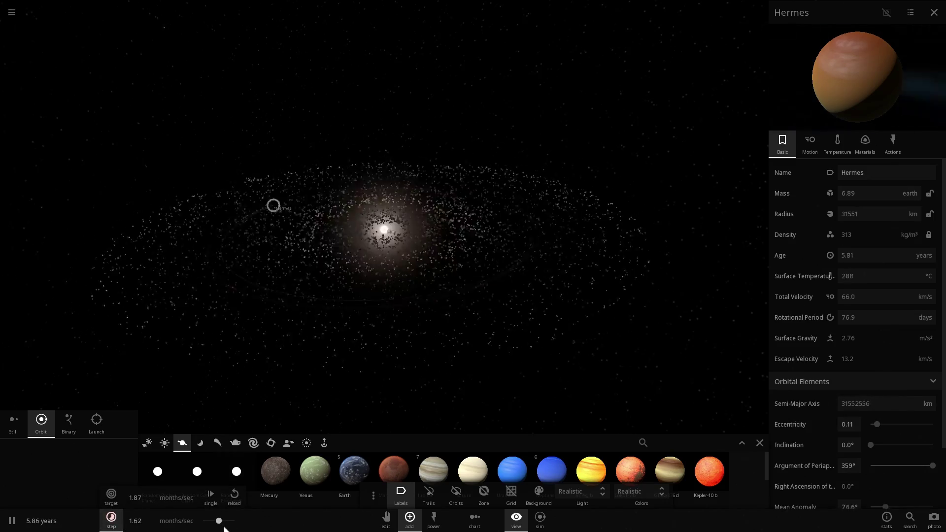
drag(402, 354, 559, 310)
drag(435, 307, 604, 213)
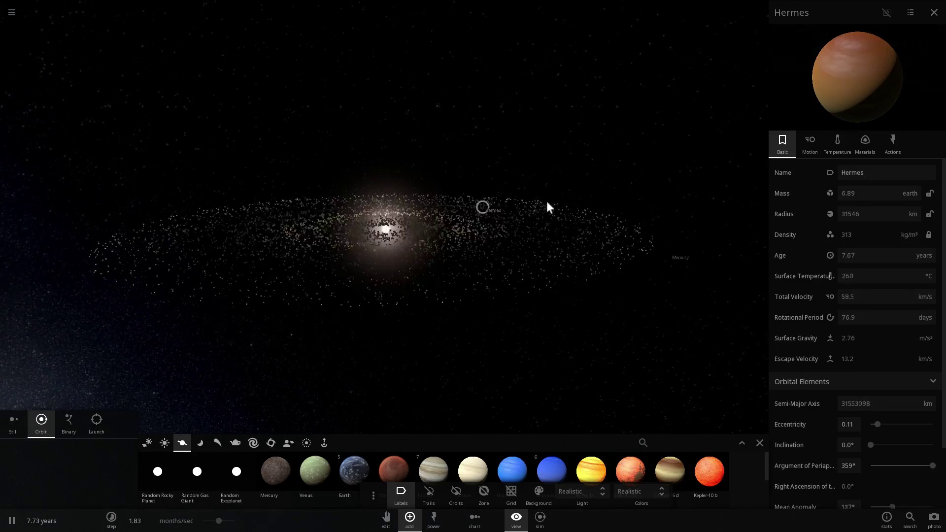
drag(459, 211, 396, 159)
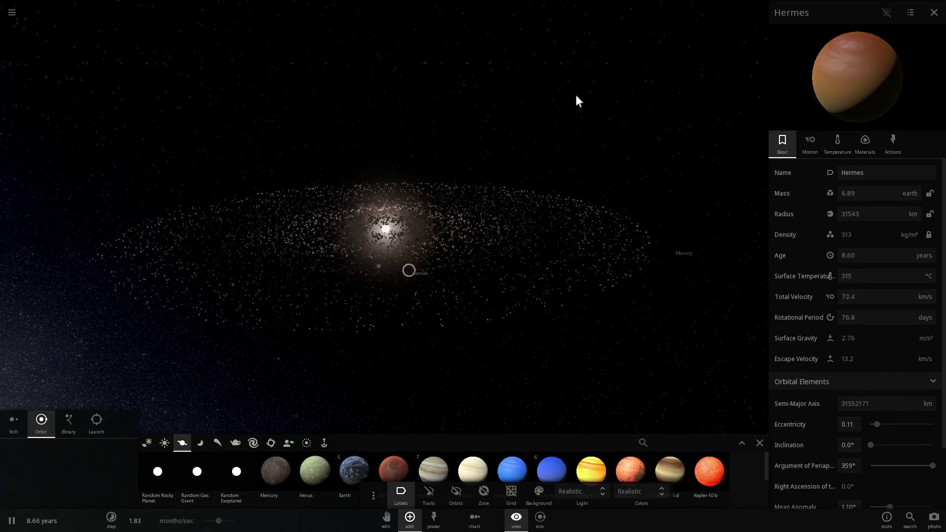
drag(569, 144, 358, 261)
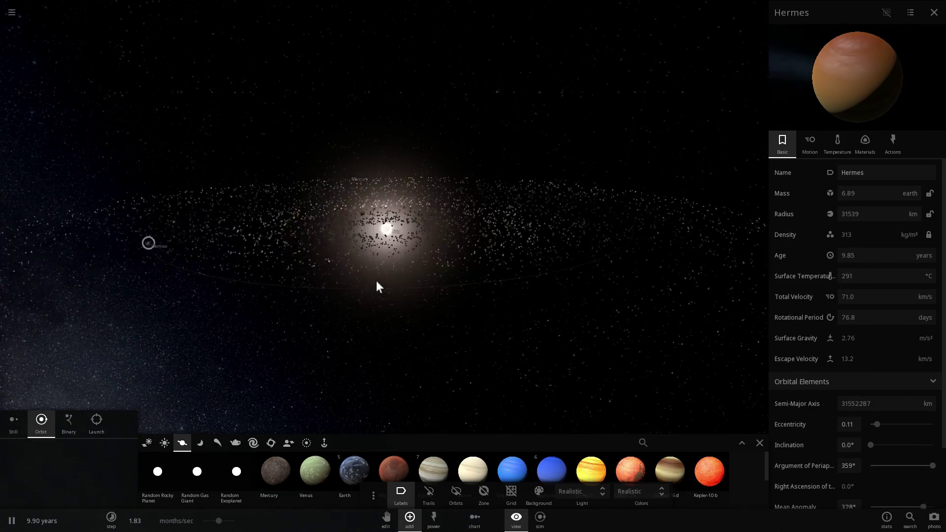
Step: Slow the simulation to about 4.8 days/sec to examine the ring up close, and raise the speed to about 11.1 days/sec
drag(220, 521, 204, 521)
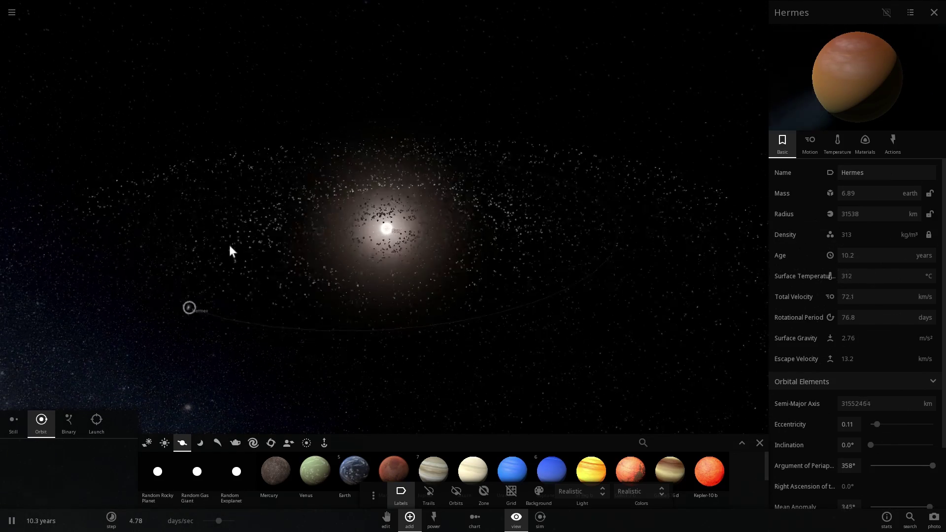
drag(621, 276, 413, 250)
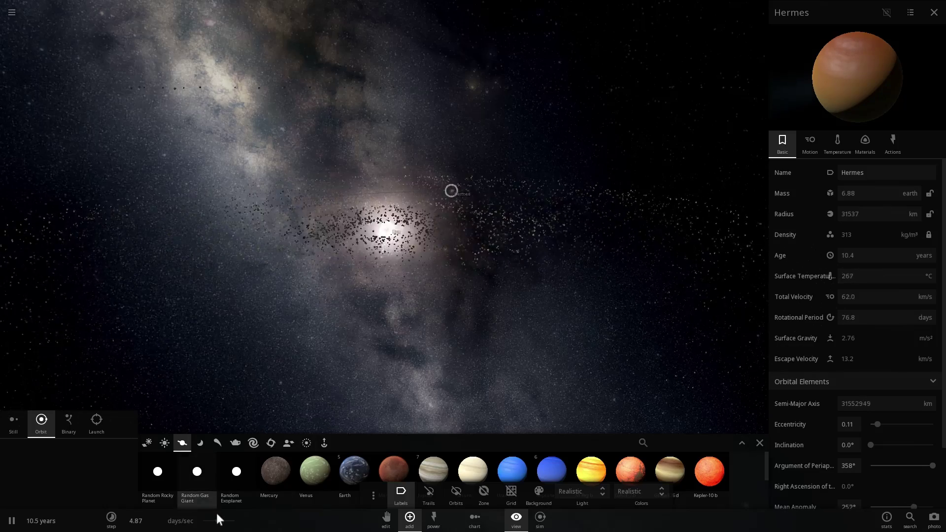
drag(218, 520, 232, 523)
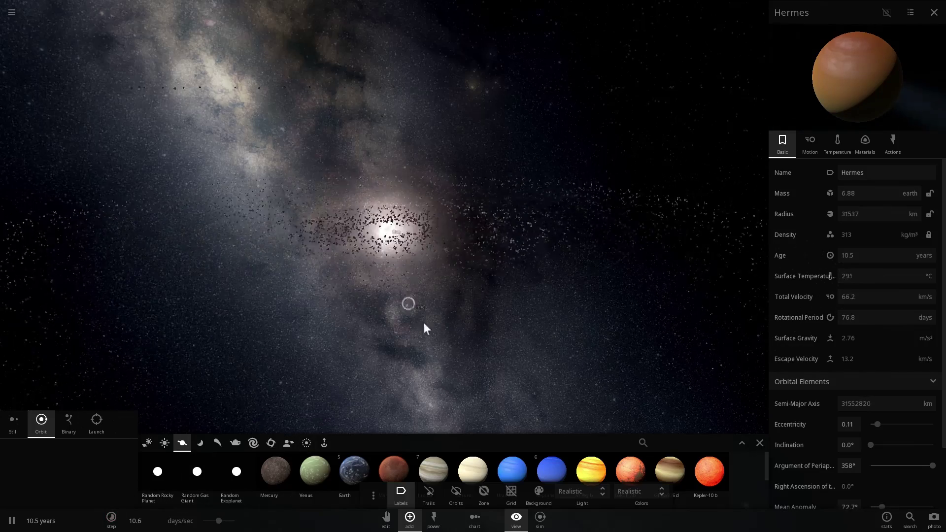
drag(485, 311, 452, 250)
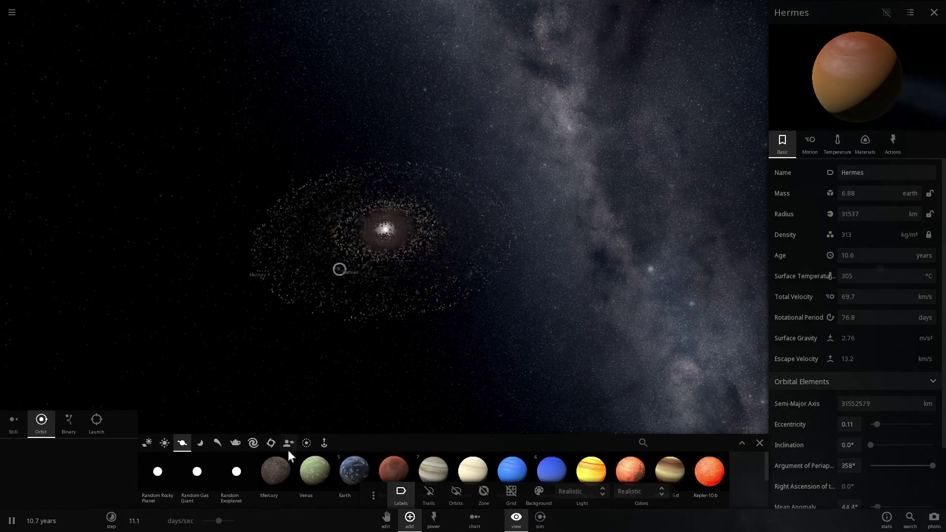
Step: Reduce Hermes' semi-major axis to about 30.3 million km and examine the particles around the Sun
click(882, 413)
click(882, 413)
click(882, 413)
drag(629, 336, 415, 163)
drag(389, 196, 412, 241)
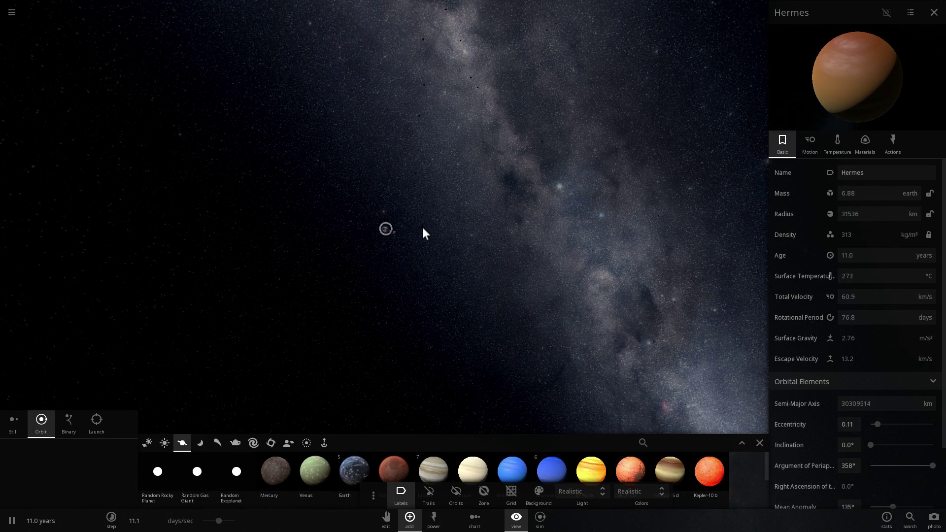
scroll(388, 230, up, 5)
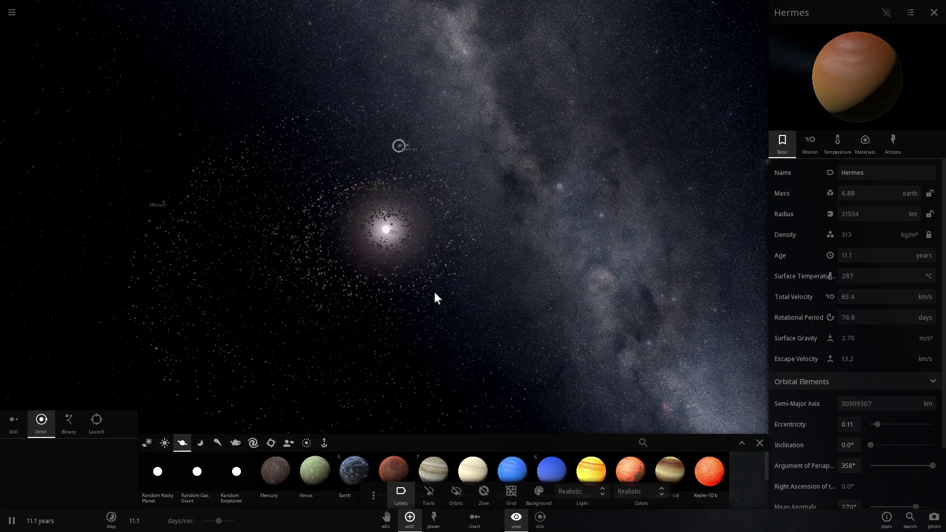
scroll(433, 292, up, 4)
drag(434, 291, 417, 255)
scroll(418, 255, down, 4)
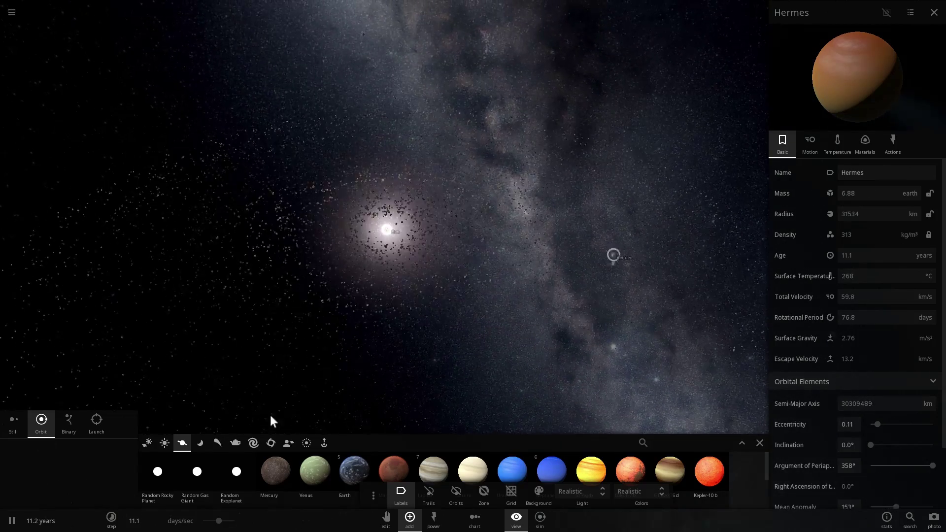
Step: Raise the simulation speed in stages to about 2.5 months/sec while examining the particle ring from different angles
drag(222, 520, 227, 521)
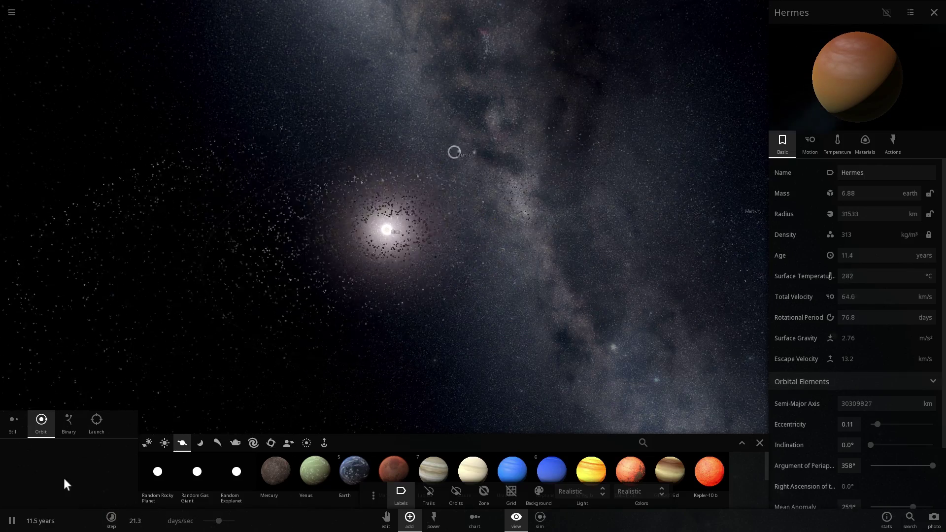
mouse_move(219, 519)
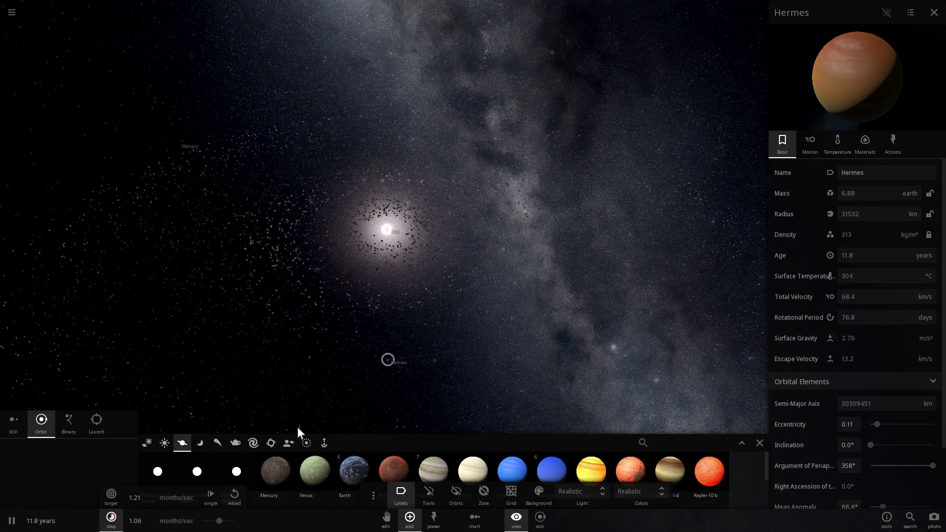
drag(362, 354, 423, 194)
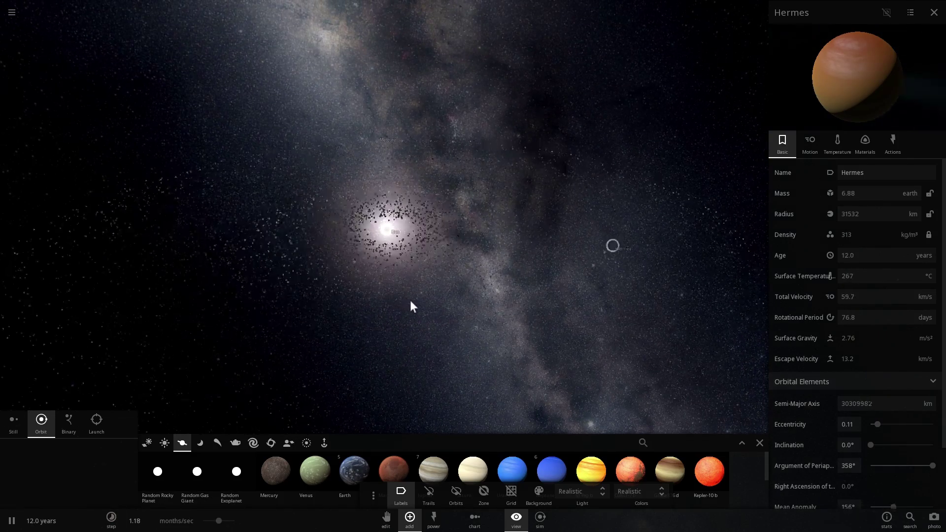
drag(410, 300, 327, 336)
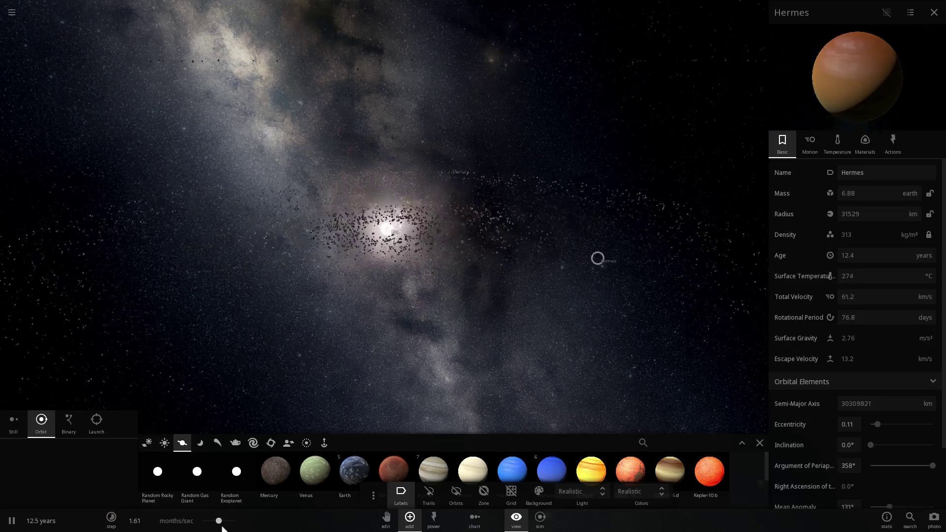
drag(357, 289, 393, 306)
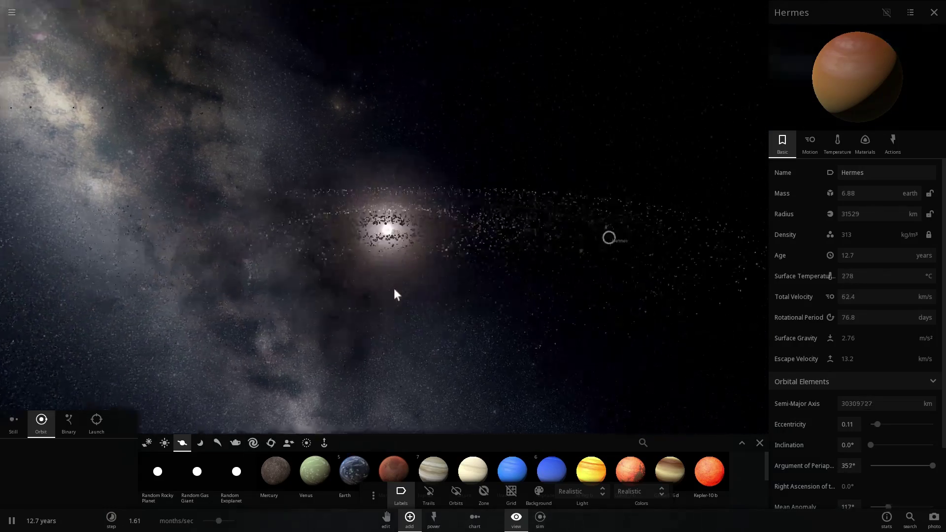
drag(221, 520, 229, 523)
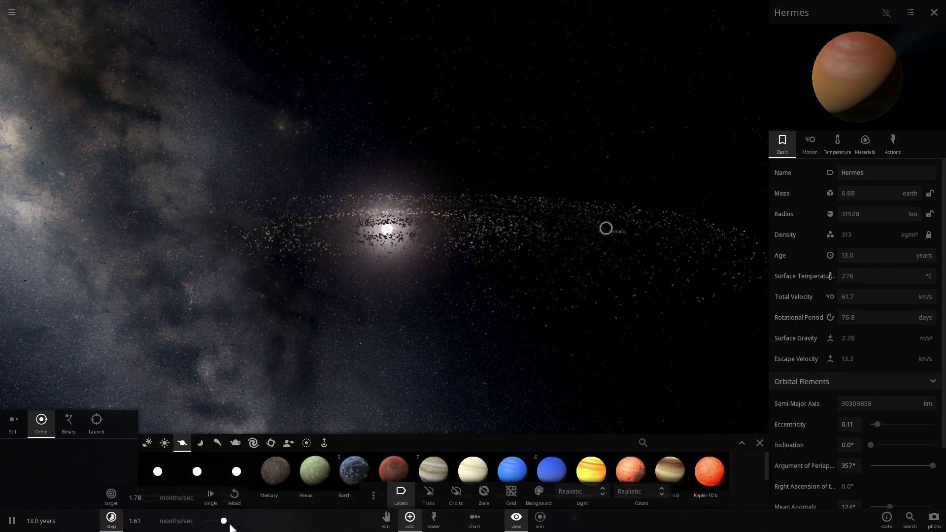
drag(340, 340, 467, 325)
Step: Reduce Hermes' semi-major axis in increments to about 24 million km
click(888, 403)
click(877, 415)
click(877, 414)
click(877, 414)
click(877, 414)
click(877, 414)
click(877, 414)
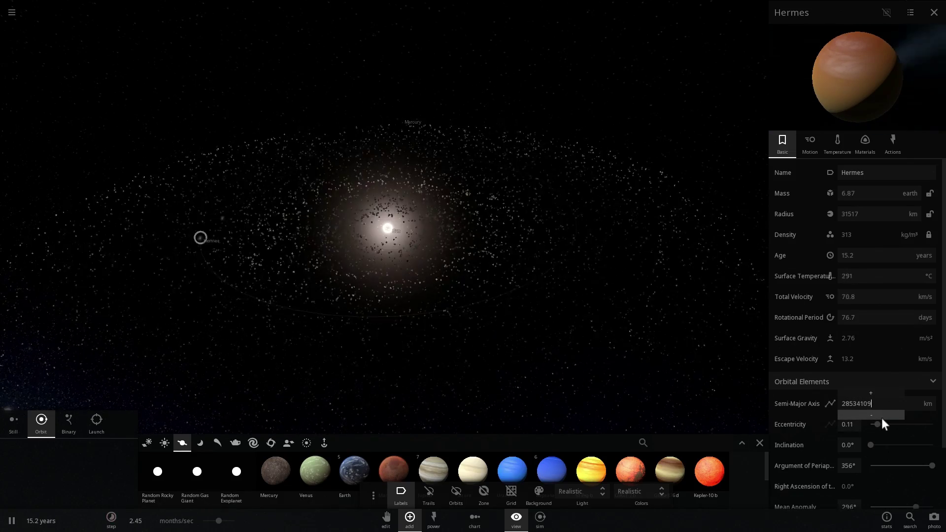
click(882, 418)
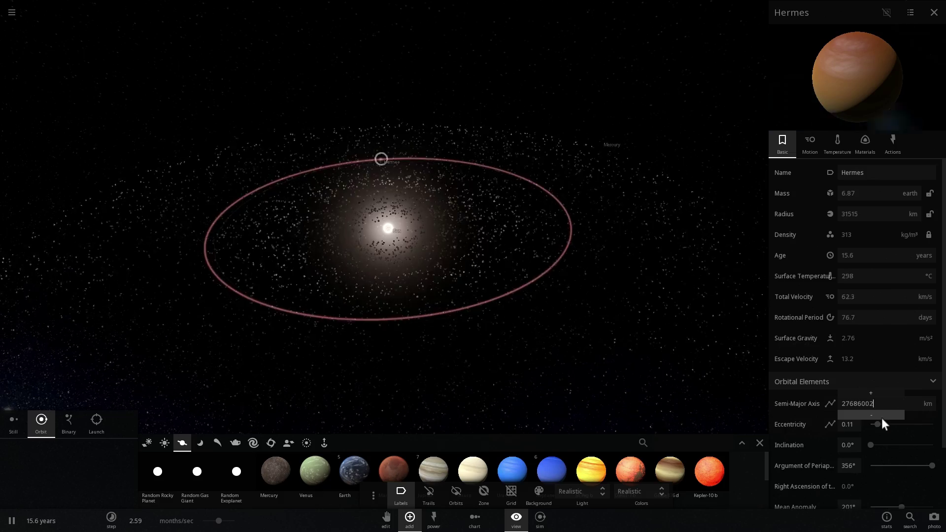
click(881, 418)
click(882, 418)
click(882, 417)
click(882, 417)
click(882, 418)
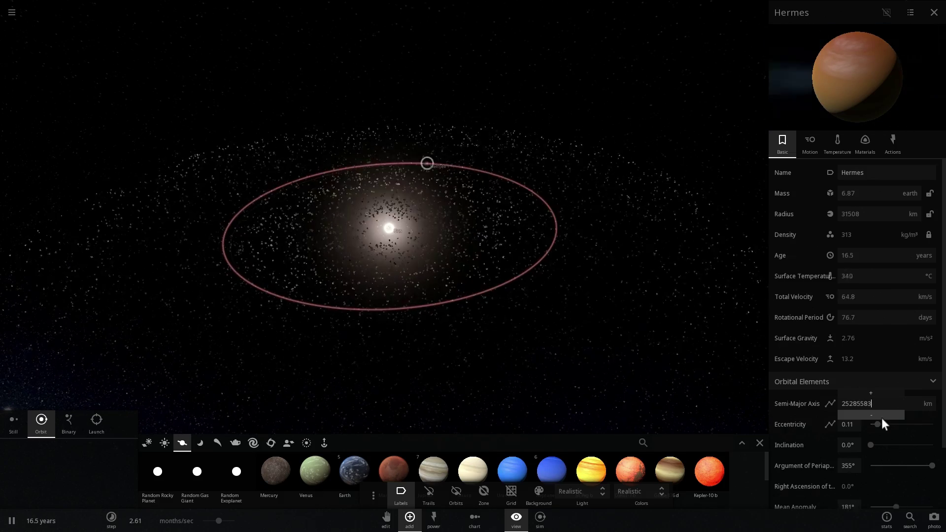
click(882, 418)
click(882, 418)
click(882, 418)
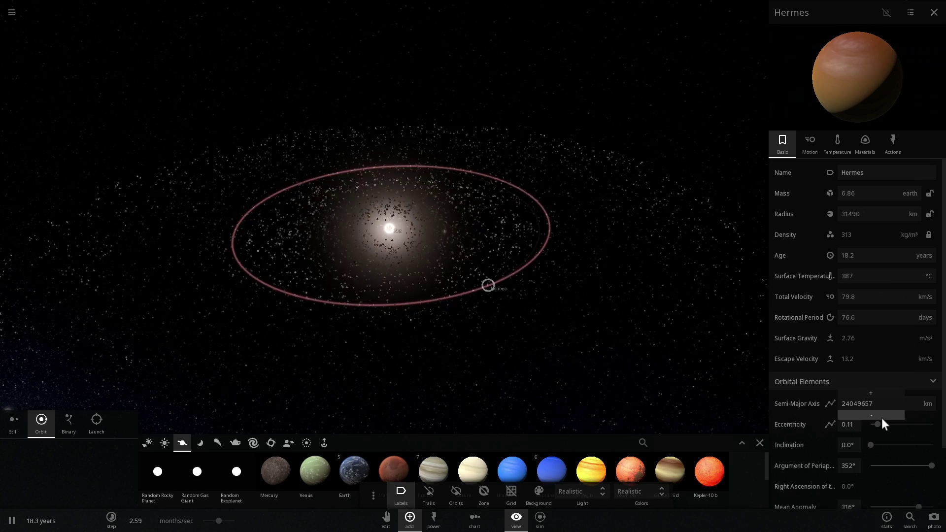
Step: Continue shrinking Hermes' orbit through the inner particles until its semi-major axis is about 10.4 million km
click(882, 418)
click(882, 418)
click(881, 418)
click(882, 418)
click(882, 418)
click(882, 418)
click(882, 417)
click(882, 418)
click(882, 418)
click(882, 417)
click(882, 418)
click(882, 418)
click(882, 418)
click(882, 418)
click(882, 418)
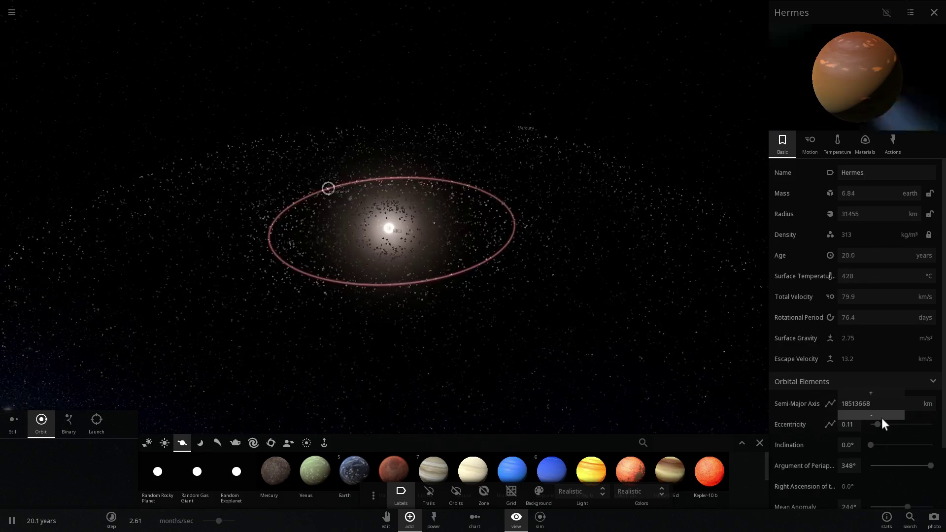
click(882, 418)
click(882, 418)
click(882, 418)
click(882, 418)
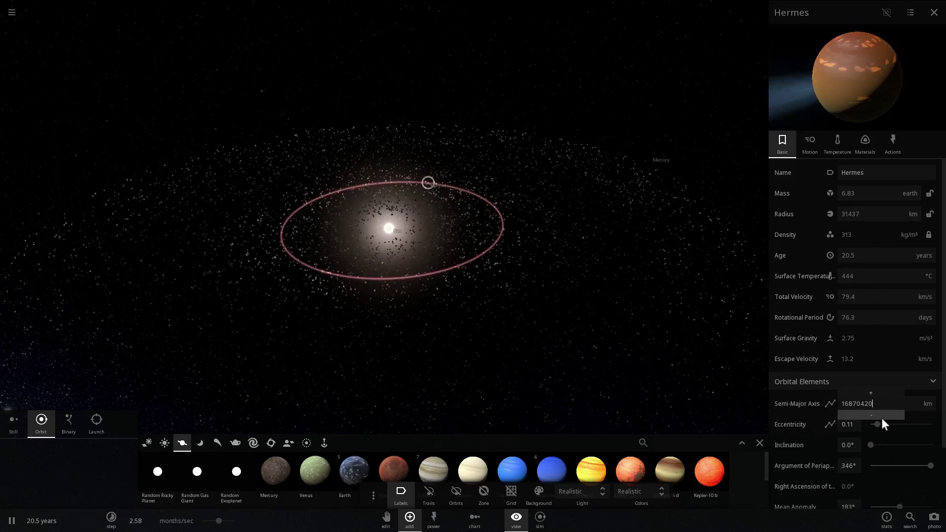
click(882, 418)
click(882, 418)
click(882, 418)
click(882, 418)
click(882, 418)
click(882, 418)
click(882, 418)
click(882, 418)
click(881, 418)
click(882, 417)
click(882, 417)
click(882, 418)
click(882, 417)
click(882, 418)
click(882, 417)
click(881, 418)
click(882, 418)
click(882, 417)
click(882, 418)
click(882, 418)
click(882, 418)
click(882, 417)
click(882, 417)
click(882, 418)
click(881, 418)
click(882, 418)
click(882, 418)
click(882, 418)
click(882, 418)
click(882, 418)
click(882, 418)
click(882, 418)
click(882, 418)
click(882, 418)
click(882, 418)
click(882, 417)
click(882, 418)
click(880, 418)
click(880, 419)
Step: Set Hermes' orbital eccentricity to about 0.47 and slow the simulation to about 8.7 days/sec
drag(878, 426, 894, 422)
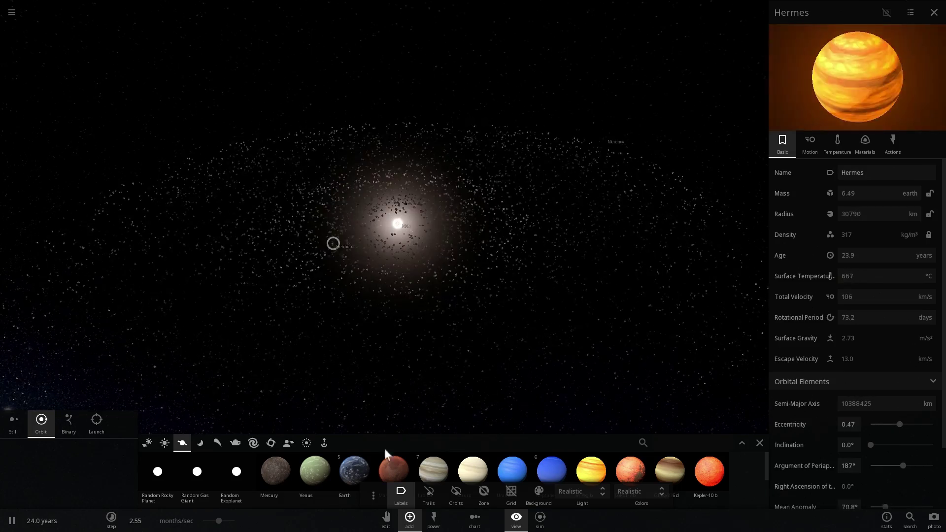
drag(224, 521, 215, 521)
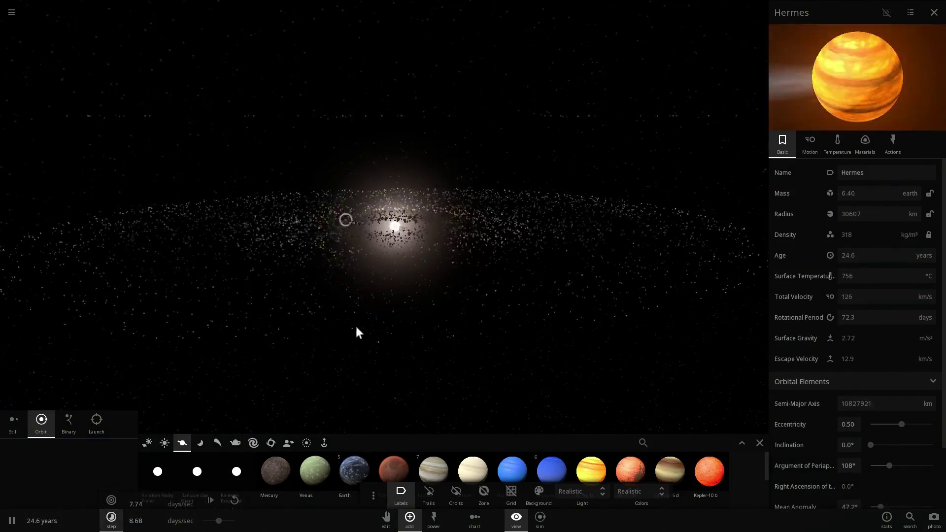
Step: Examine the particle ring around the Sun from several angles and inspect Hermes' material composition
drag(508, 294, 438, 340)
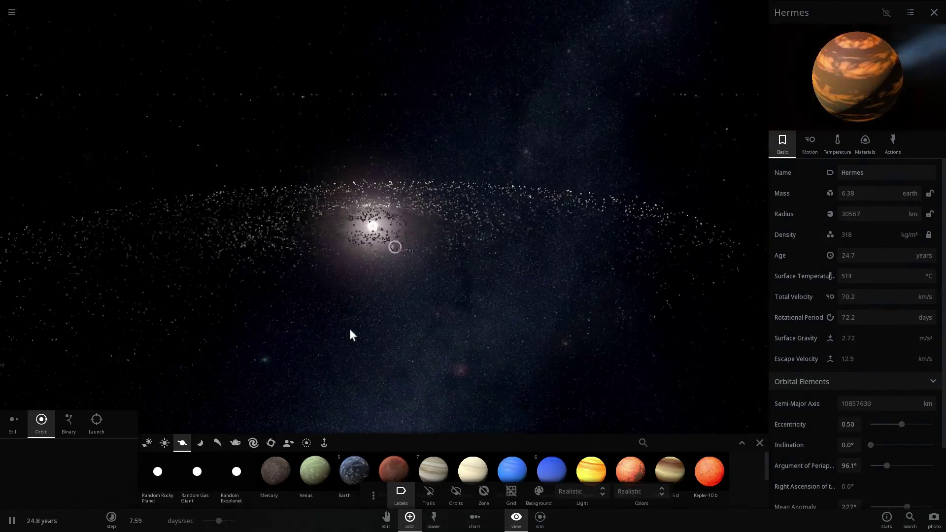
drag(383, 330, 380, 244)
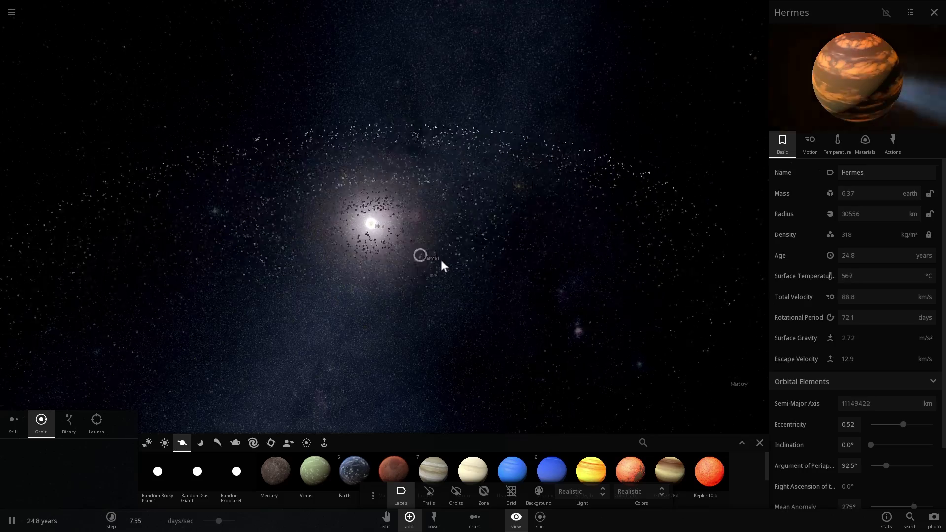
drag(443, 259, 473, 236)
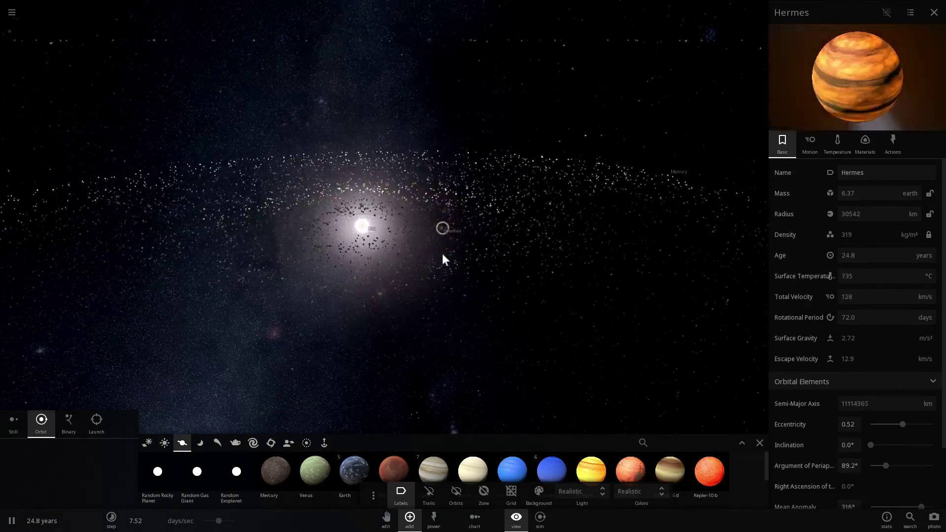
scroll(443, 254, down, 3)
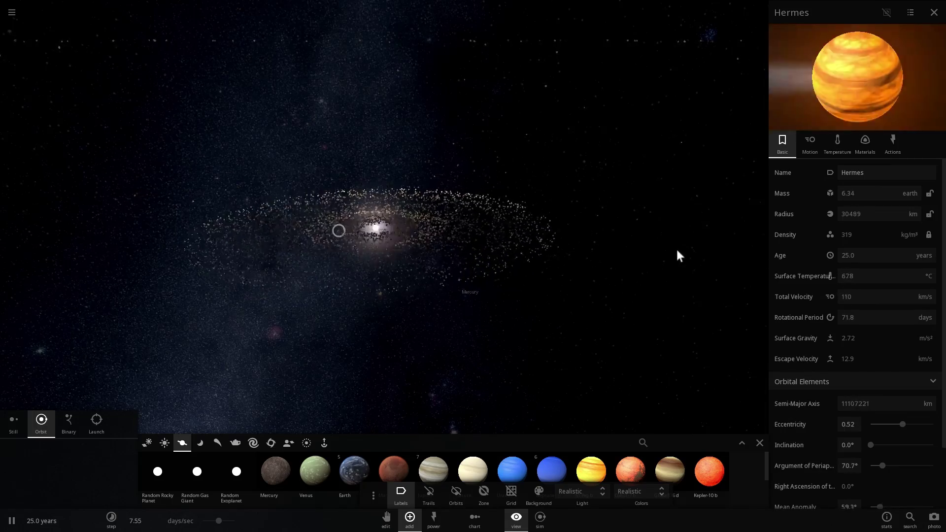
scroll(575, 268, up, 3)
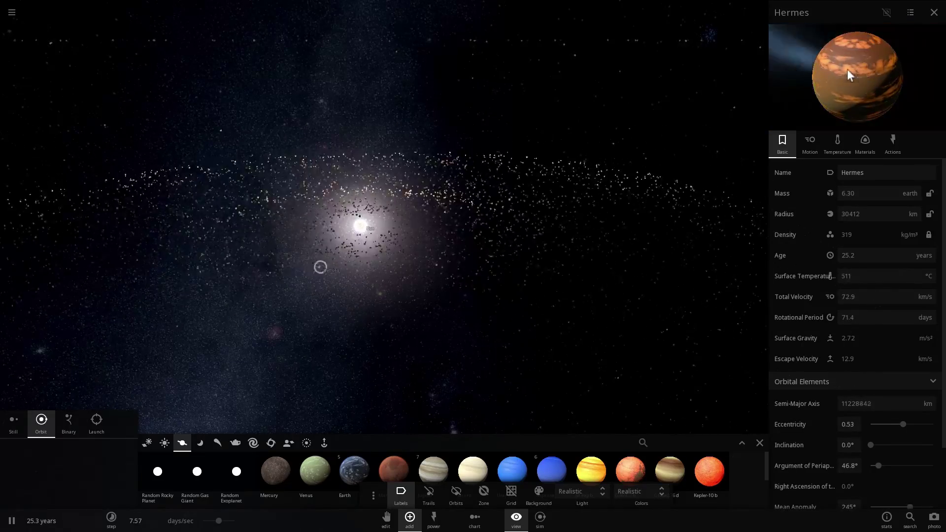
click(866, 147)
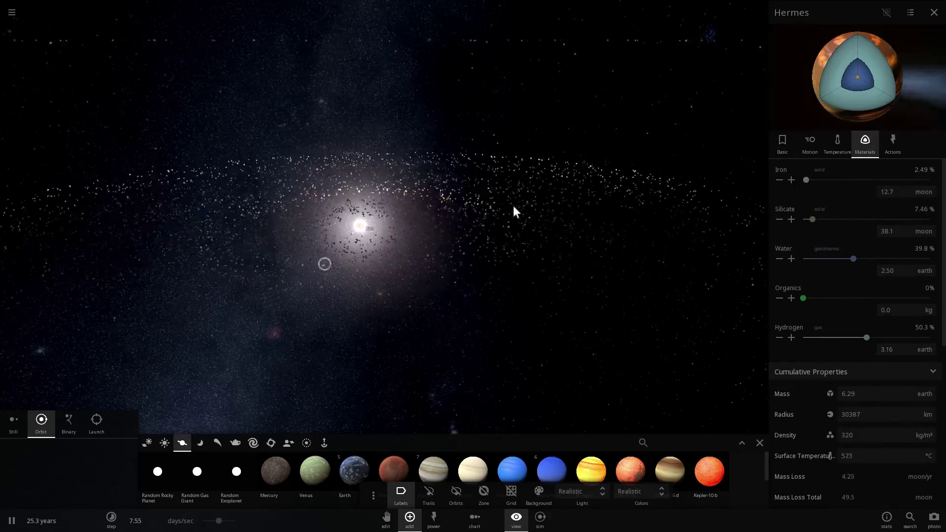
scroll(483, 244, up, 2)
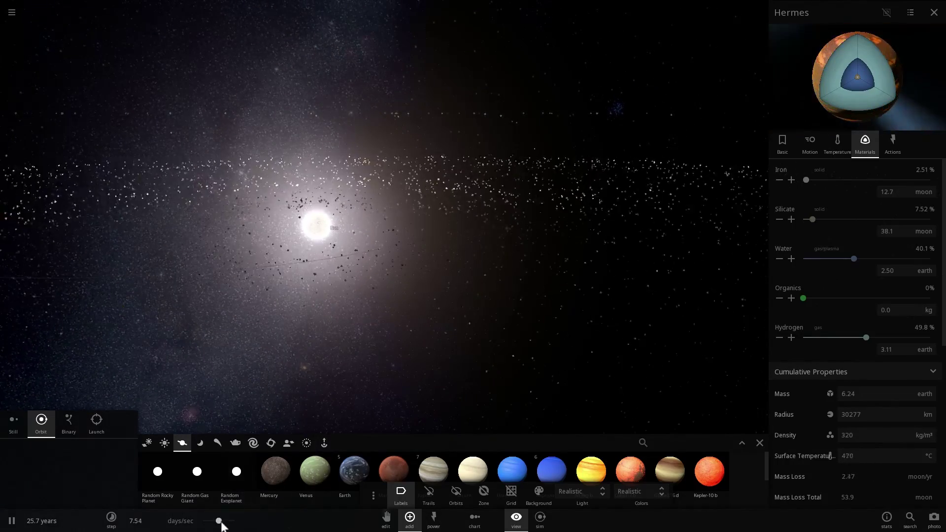
Step: Reduce Hermes' semi-major axis in increments to about 3.9 million km
click(829, 145)
click(808, 146)
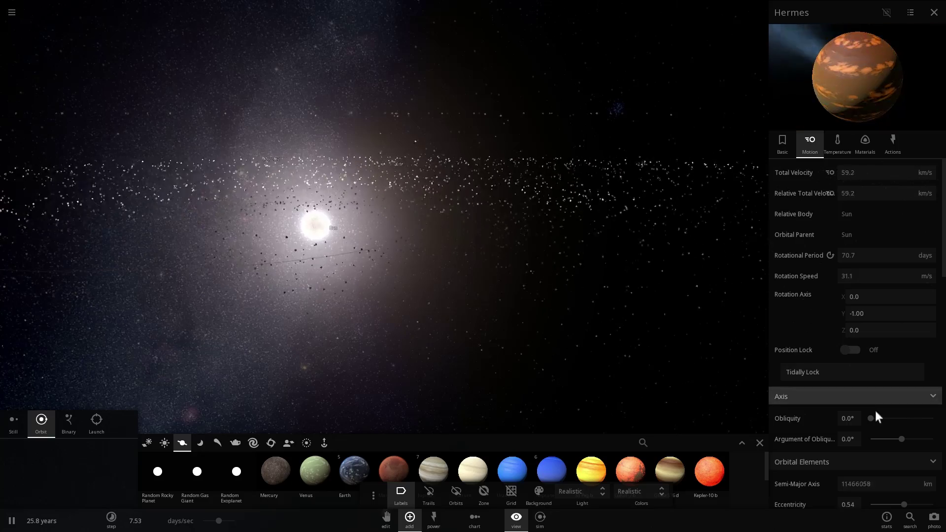
scroll(841, 250, down, 5)
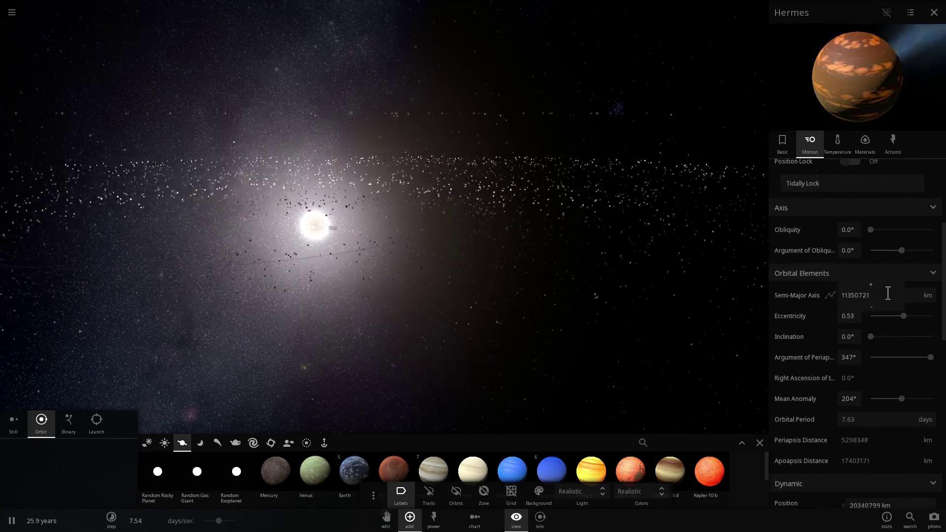
click(883, 306)
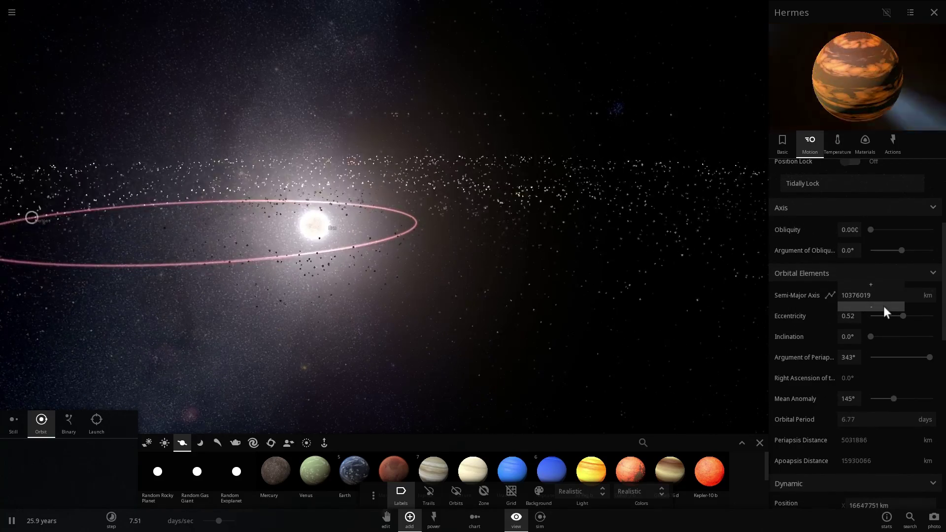
click(882, 306)
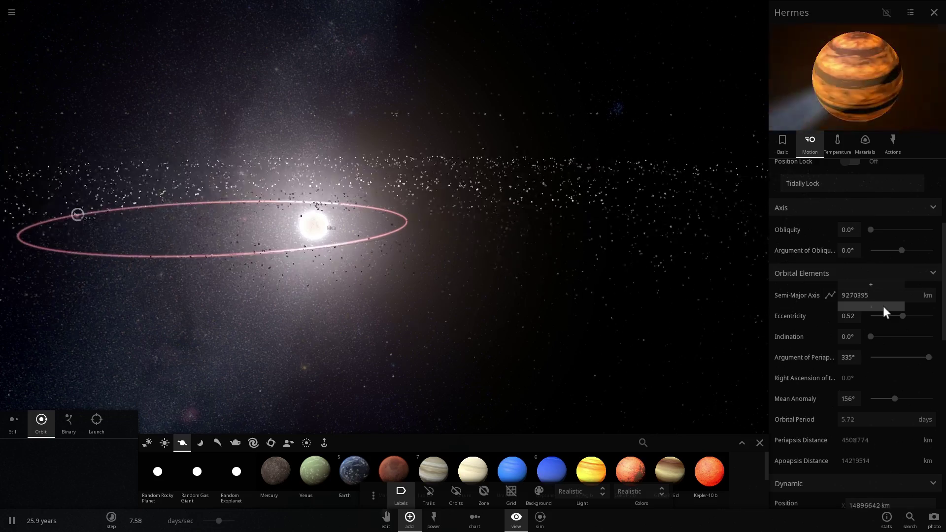
click(883, 306)
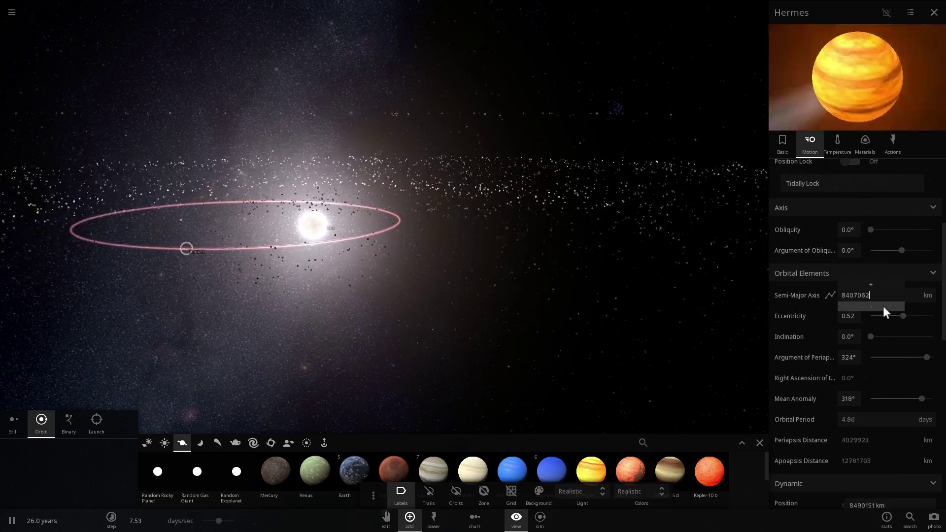
click(883, 306)
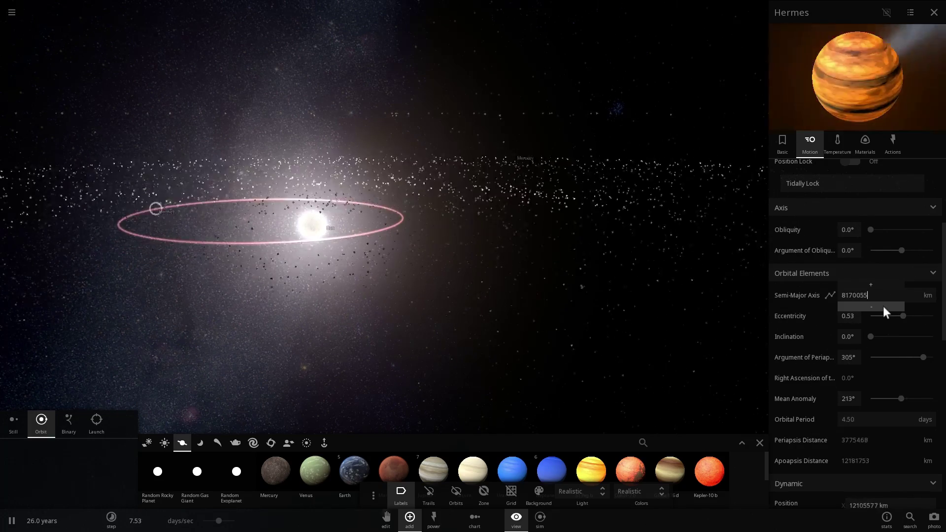
click(883, 306)
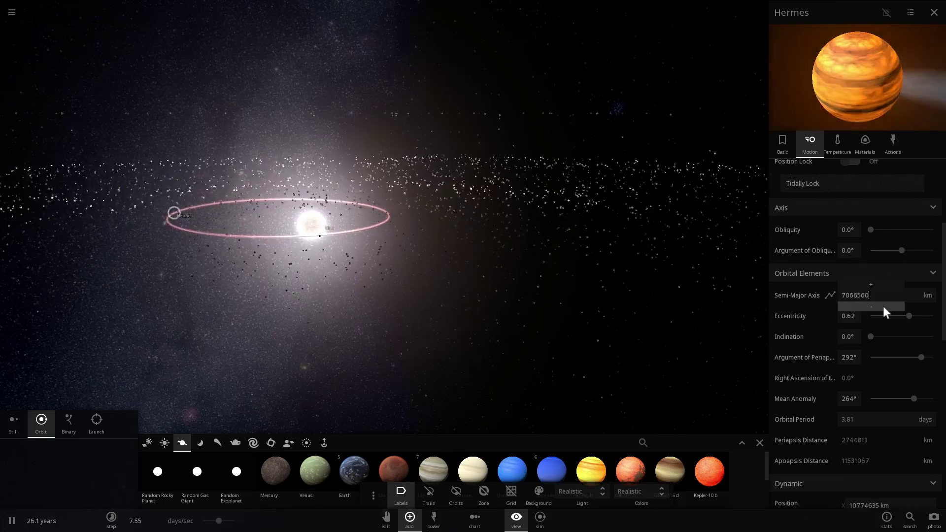
click(883, 306)
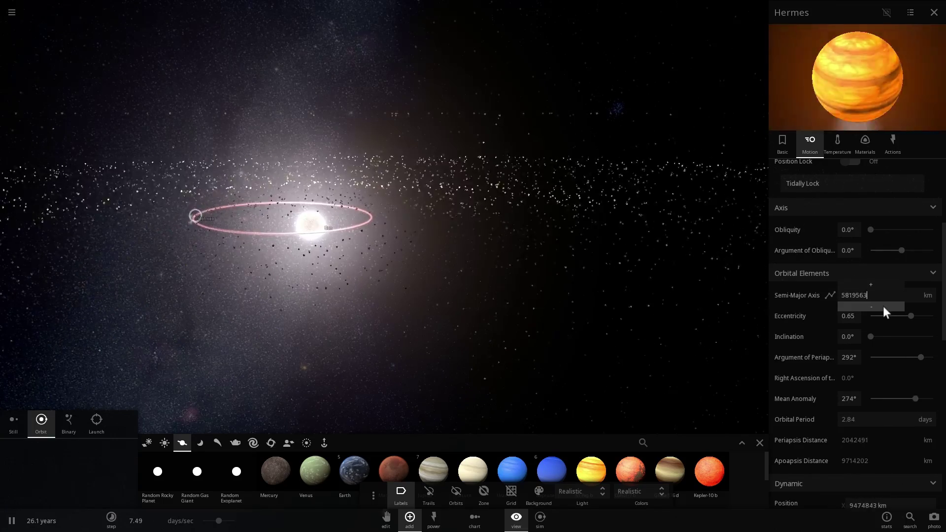
click(883, 306)
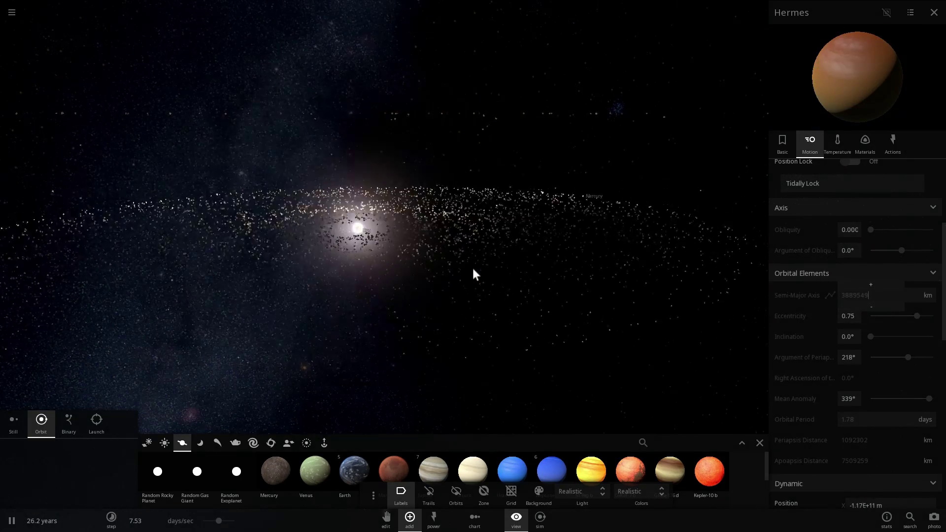
Step: Pause the simulation briefly, resume it, and examine Hermes' trajectory and the particle ring from several distances
scroll(472, 269, down, 5)
drag(481, 269, 612, 246)
key(space)
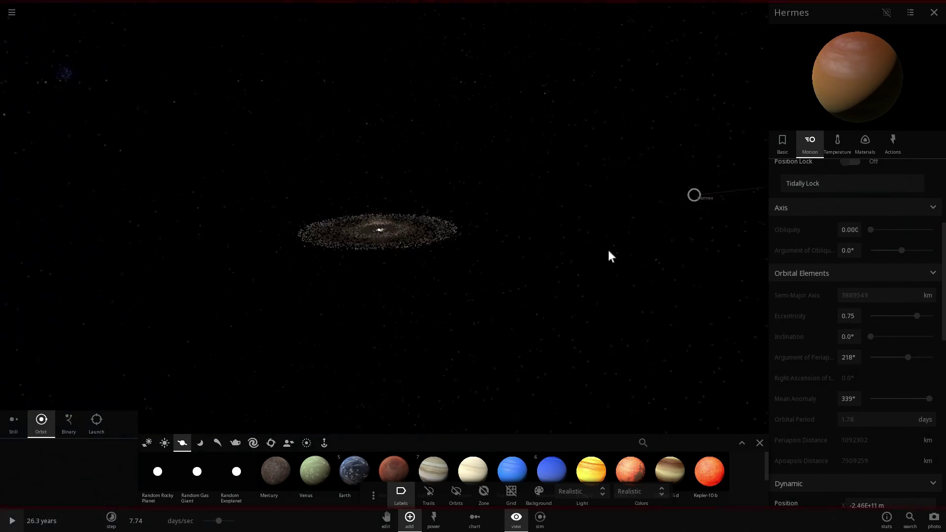
key(space)
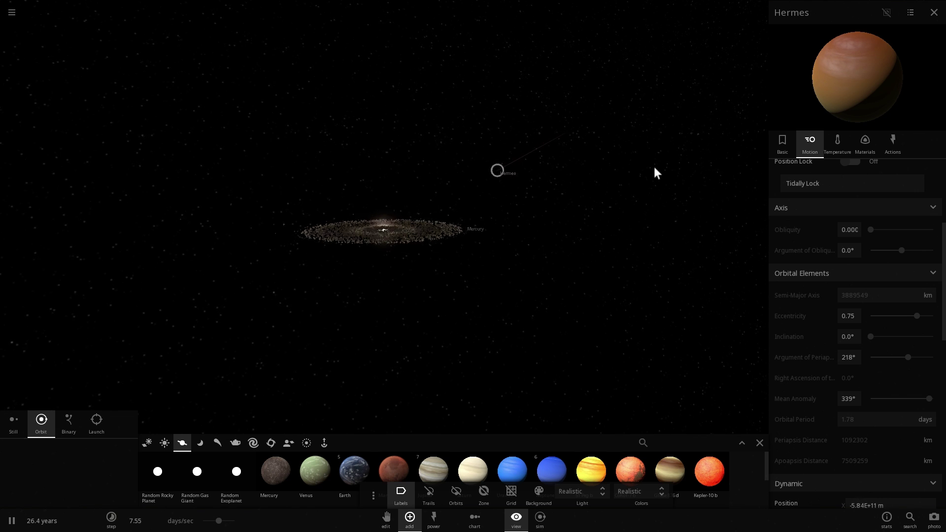
scroll(505, 208, up, 3)
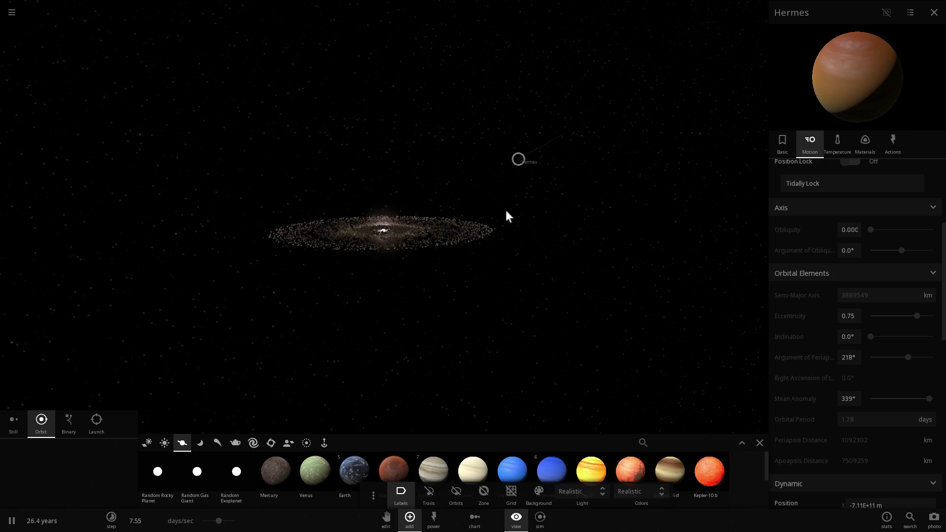
scroll(506, 215, up, 5)
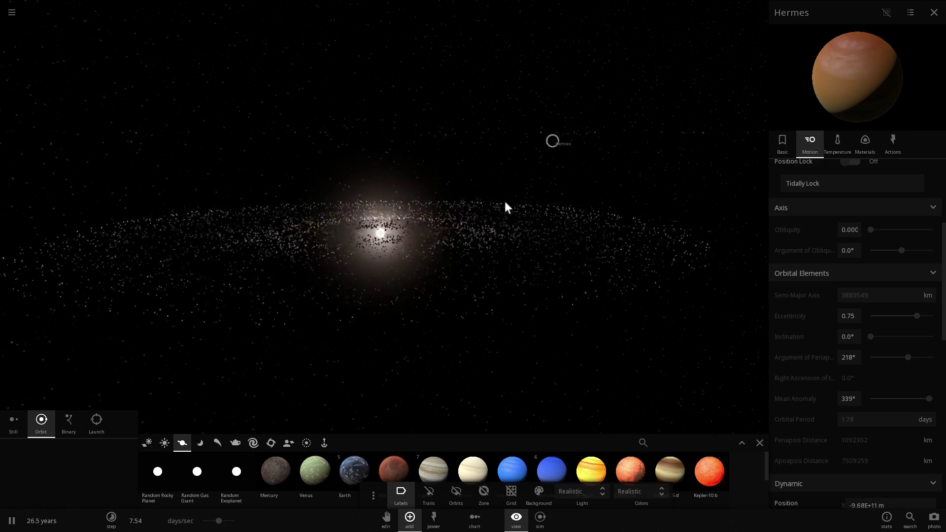
drag(504, 201, 498, 235)
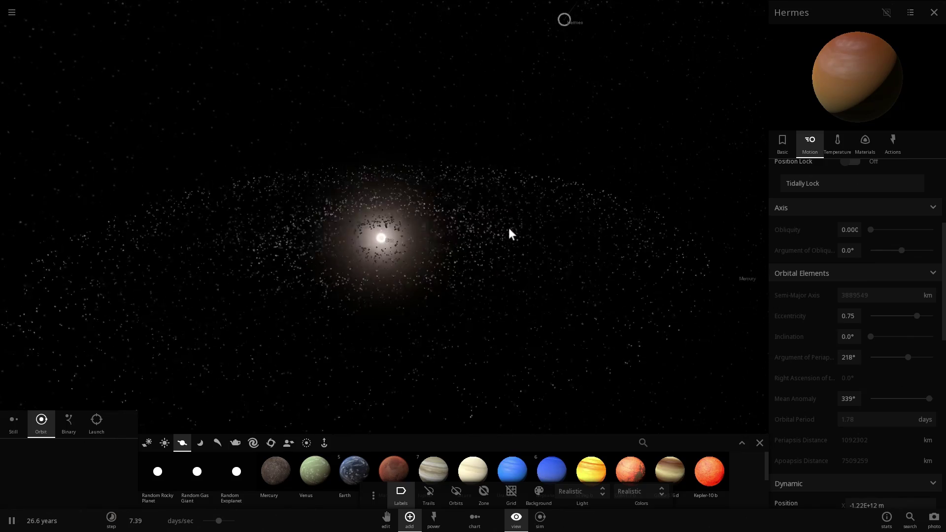
scroll(533, 220, down, 3)
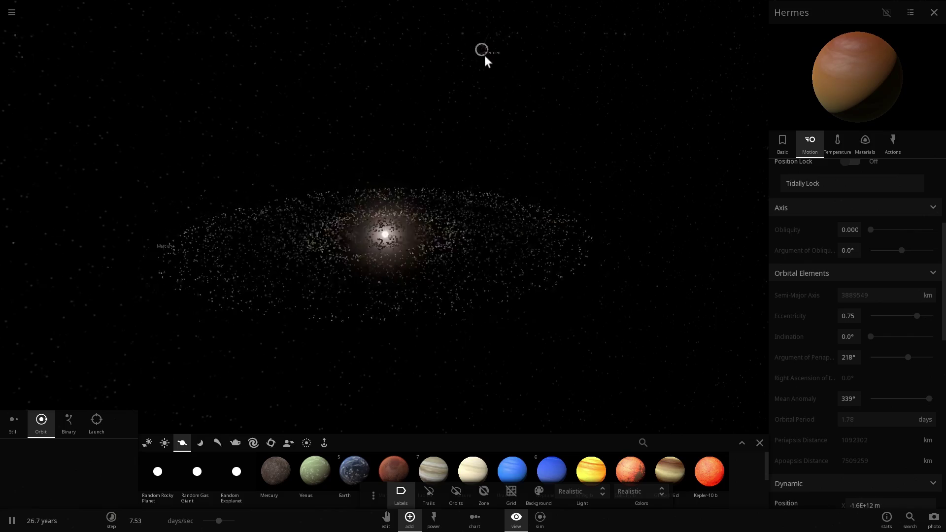
Step: Close Hermes' properties and compare the planet's distance from the Sun with the extent of the particle ring
click(513, 116)
scroll(500, 105, down, 3)
scroll(505, 122, down, 3)
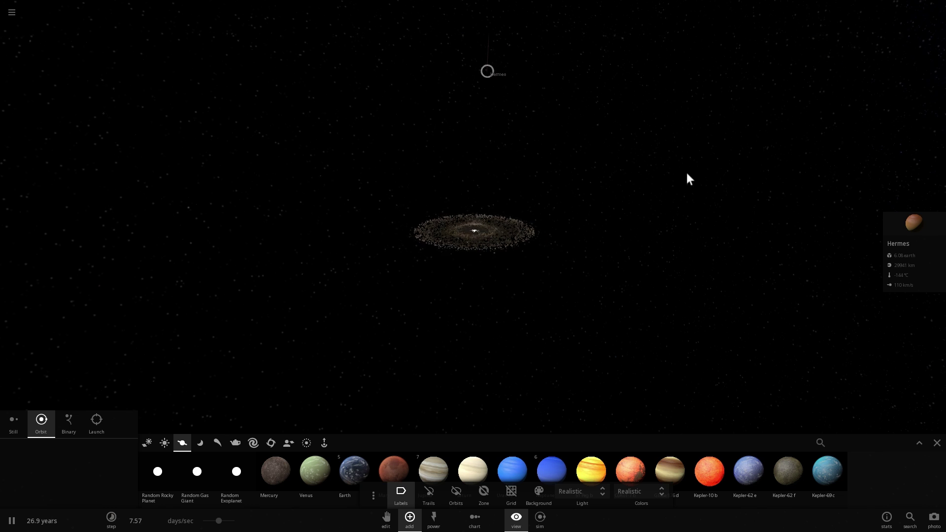
scroll(654, 198, down, 3)
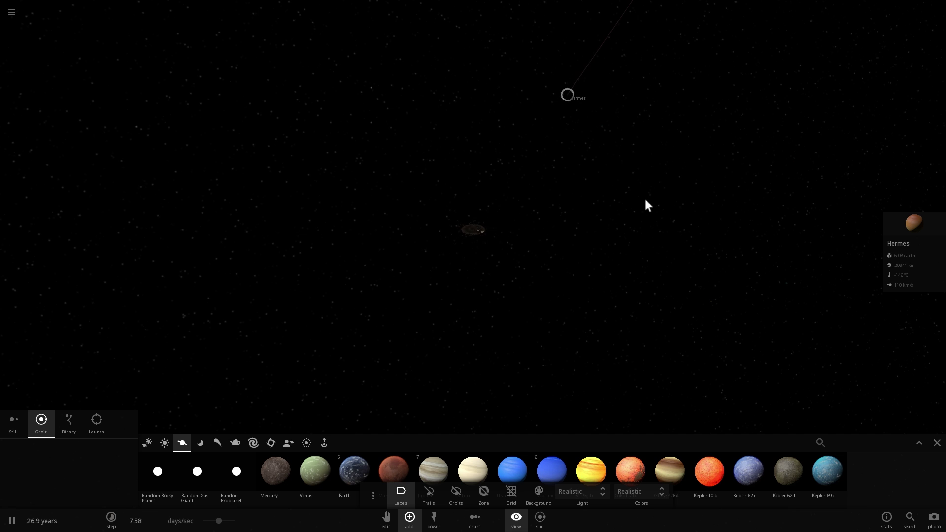
scroll(617, 218, up, 3)
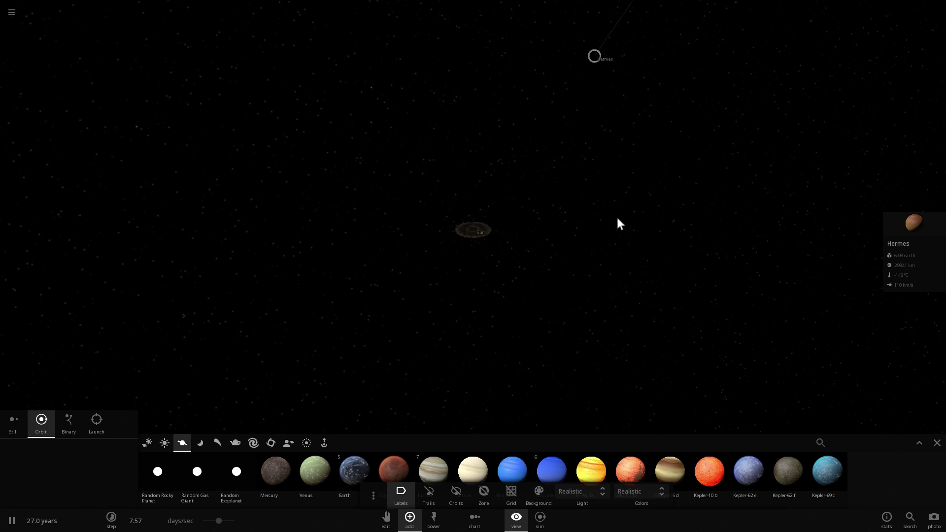
scroll(616, 217, up, 3)
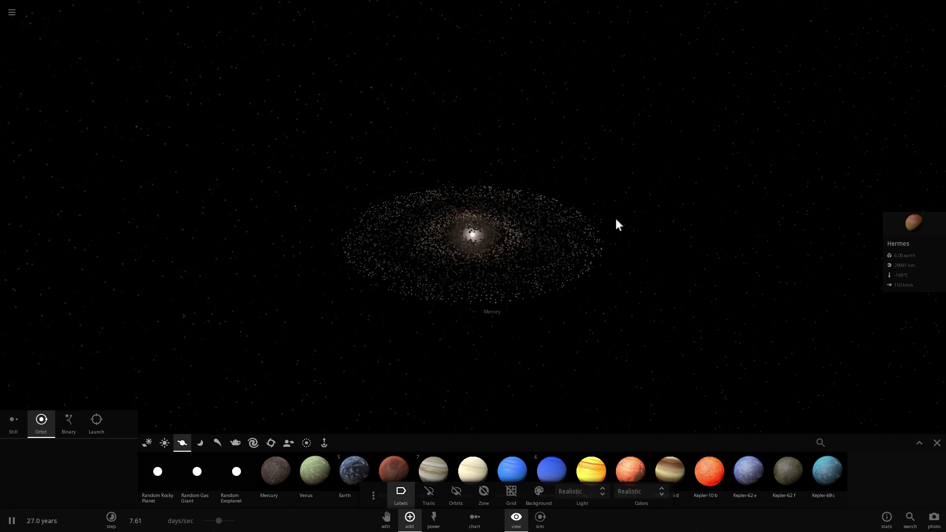
scroll(615, 217, down, 4)
scroll(612, 229, down, 3)
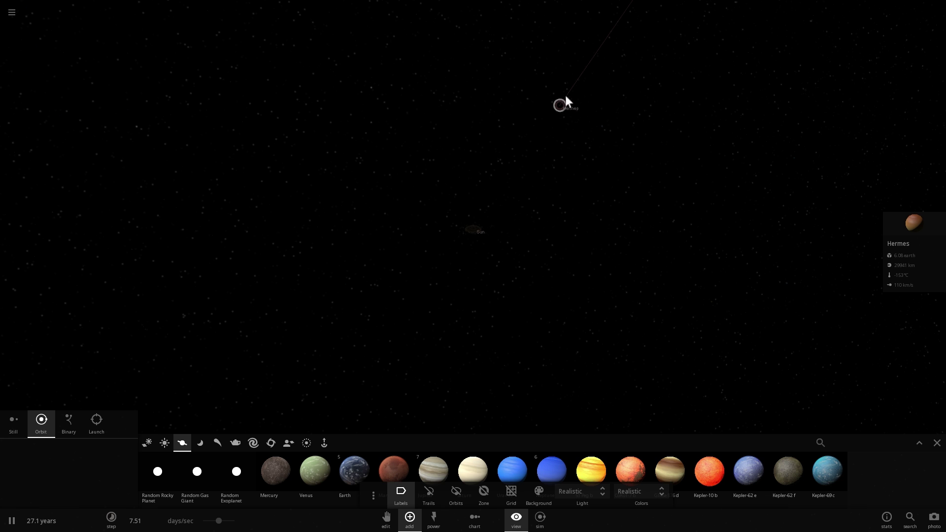
scroll(490, 251, up, 3)
scroll(489, 250, down, 2)
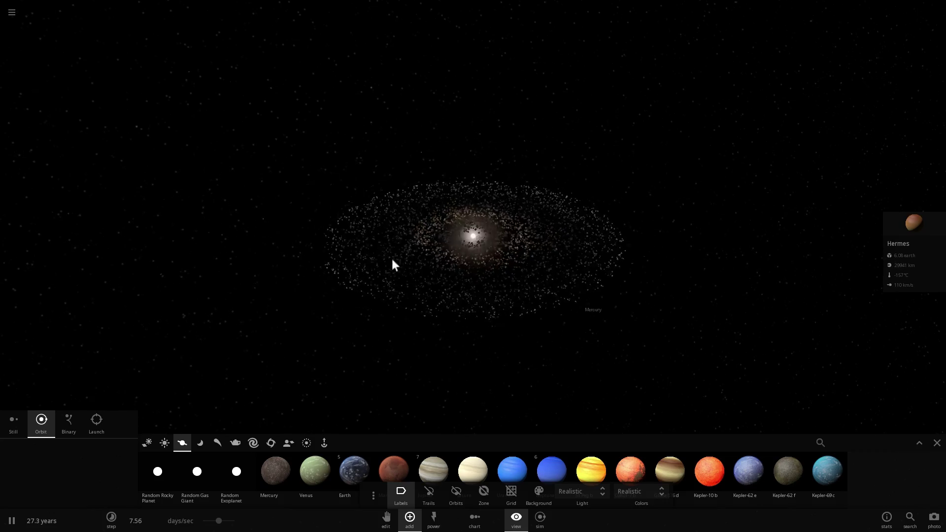
scroll(609, 252, down, 5)
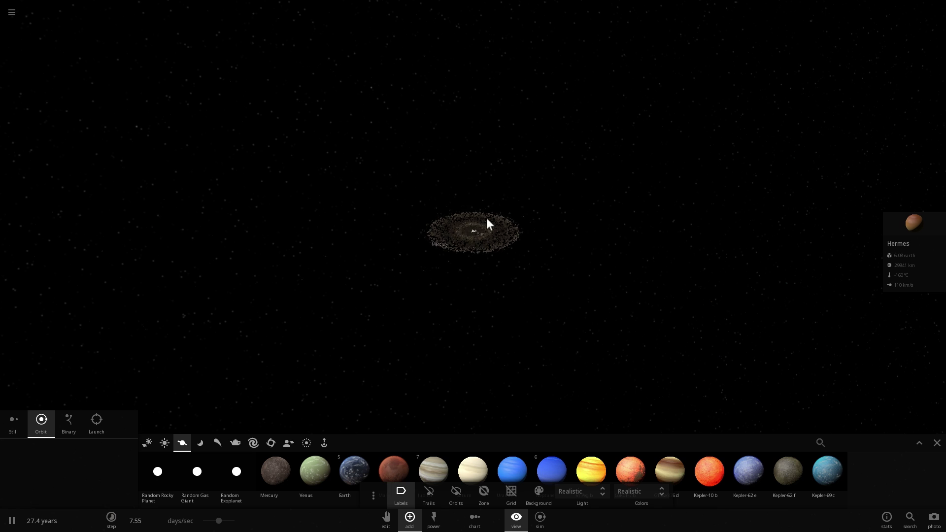
scroll(486, 218, down, 6)
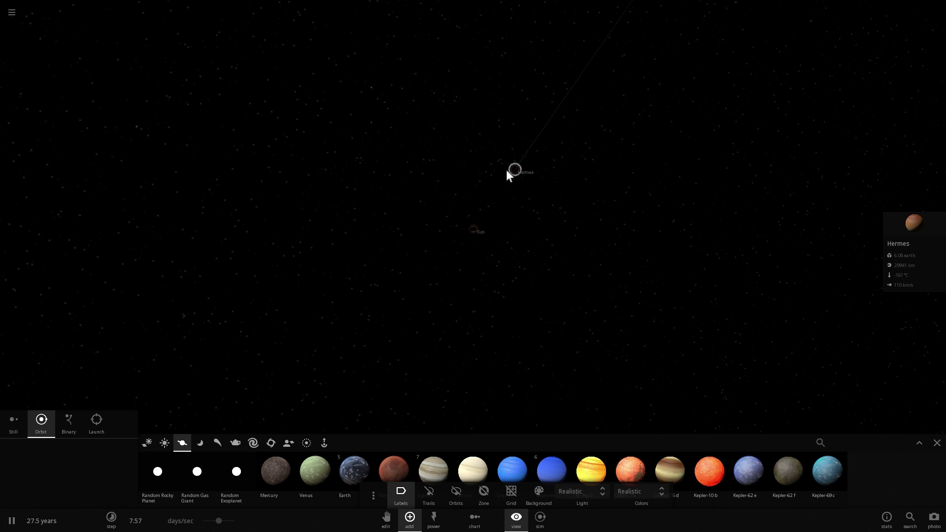
Step: Focus the camera on Hermes and examine its lit and dark sides at close range
double_click(507, 170)
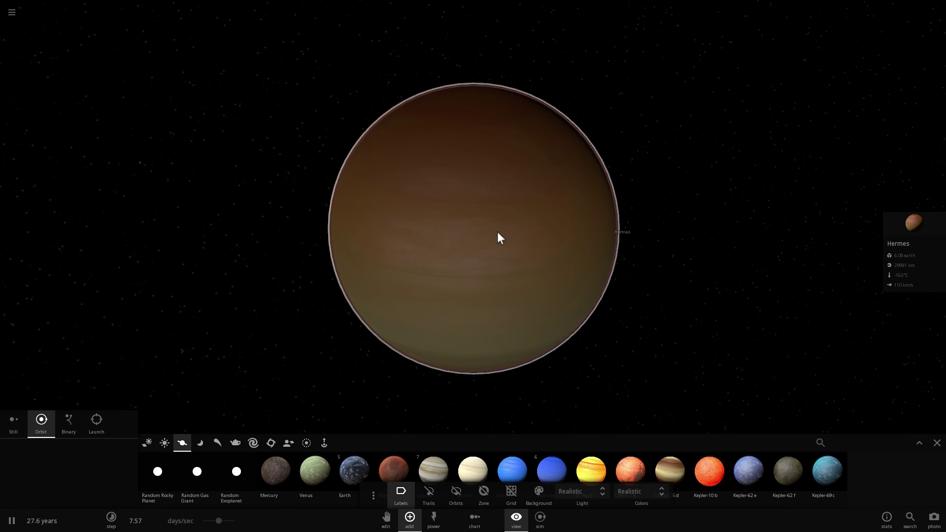
scroll(495, 220, up, 3)
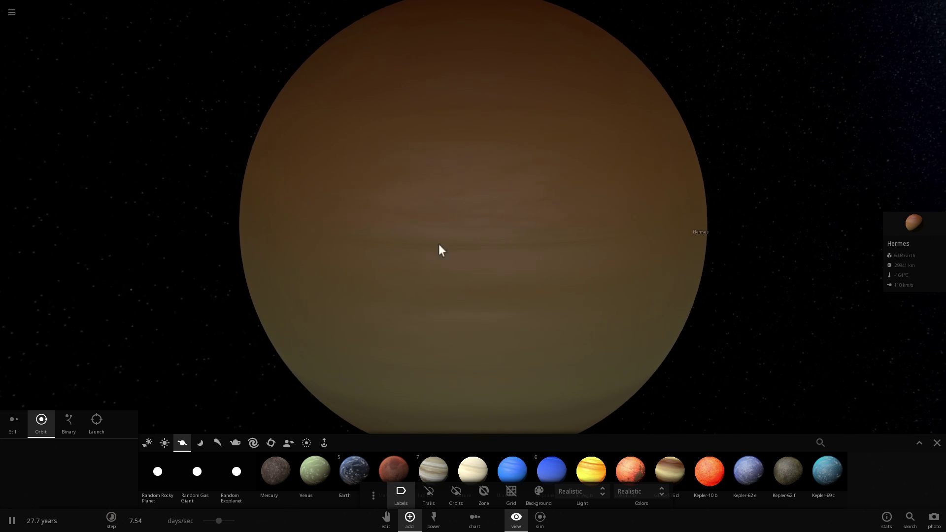
drag(460, 247, 593, 259)
scroll(593, 260, down, 3)
drag(516, 268, 666, 284)
scroll(602, 276, down, 5)
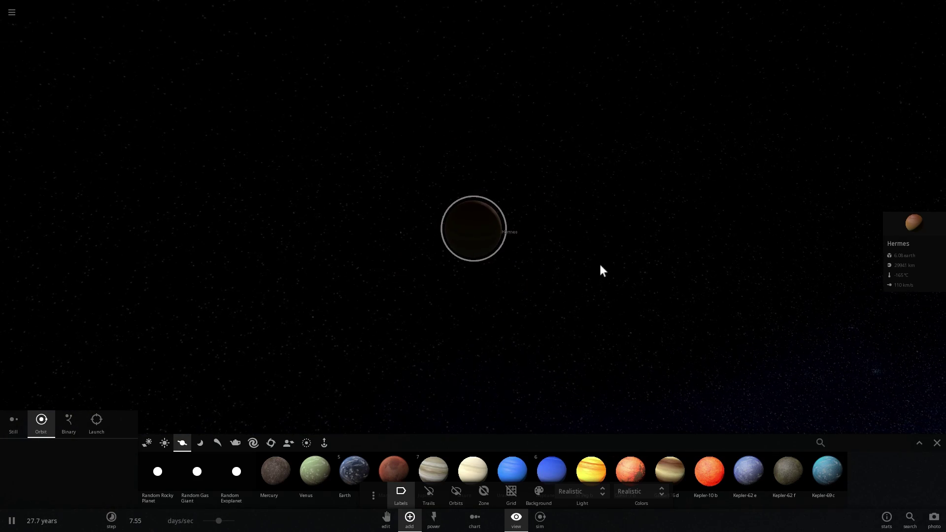
mouse_move(561, 272)
mouse_down()
mouse_move(636, 276)
mouse_move(559, 279)
mouse_move(569, 267)
mouse_up()
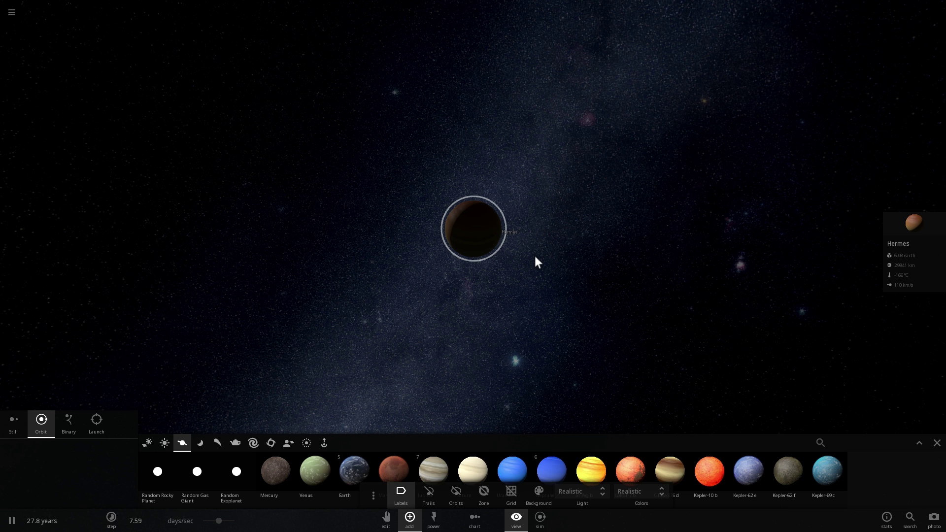
scroll(531, 257, up, 3)
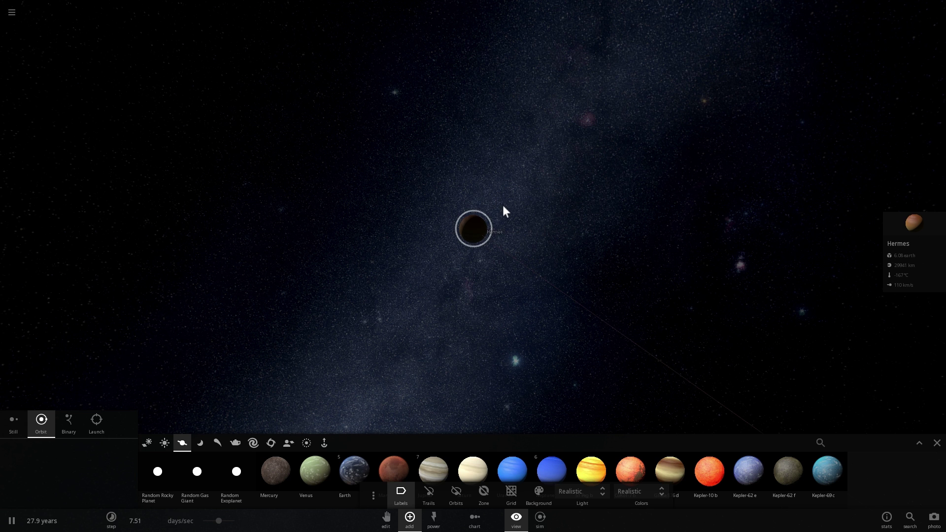
Step: Shift the camera focus from Hermes to the Sun and examine the particle ring around it
drag(503, 206, 735, 225)
scroll(587, 172, up, 3)
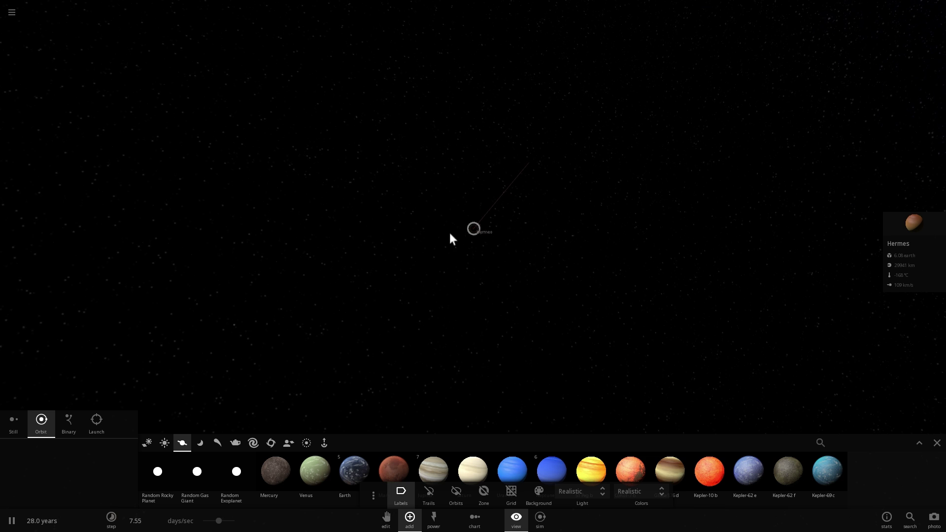
drag(497, 241, 642, 243)
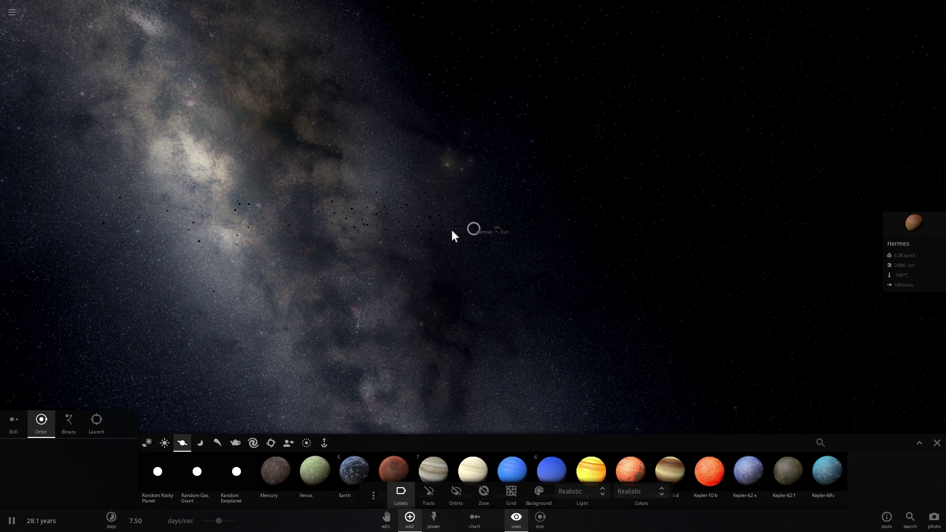
drag(453, 234, 512, 237)
click(498, 235)
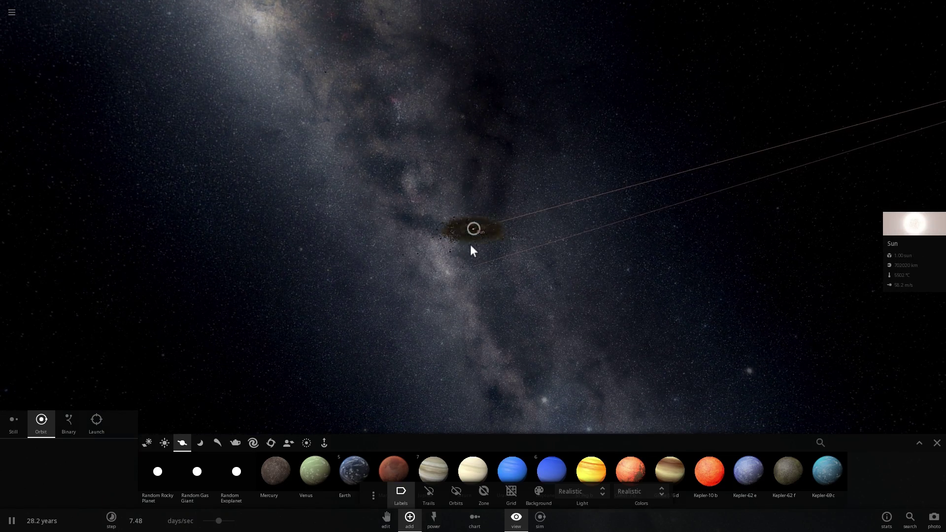
drag(554, 272, 452, 317)
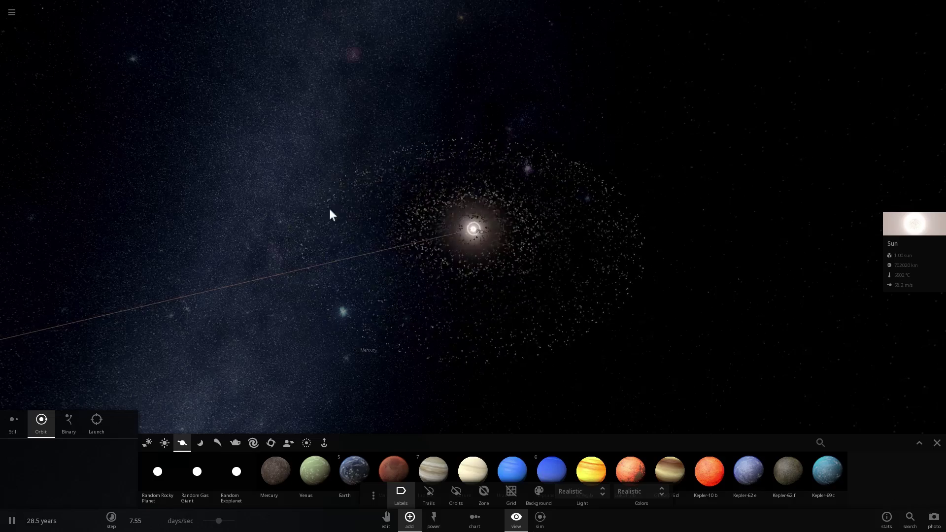
Step: Select Mercury and delete all particles and dust from the simulation
click(496, 369)
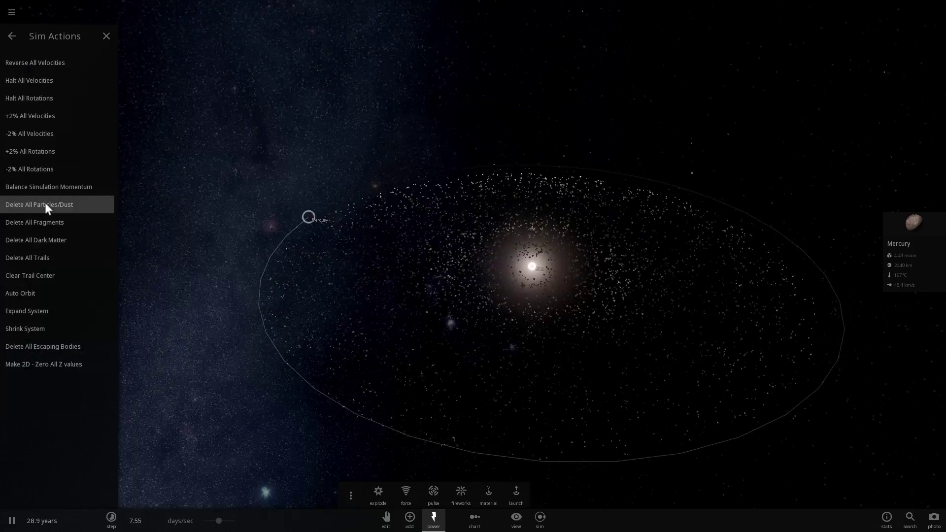
click(53, 209)
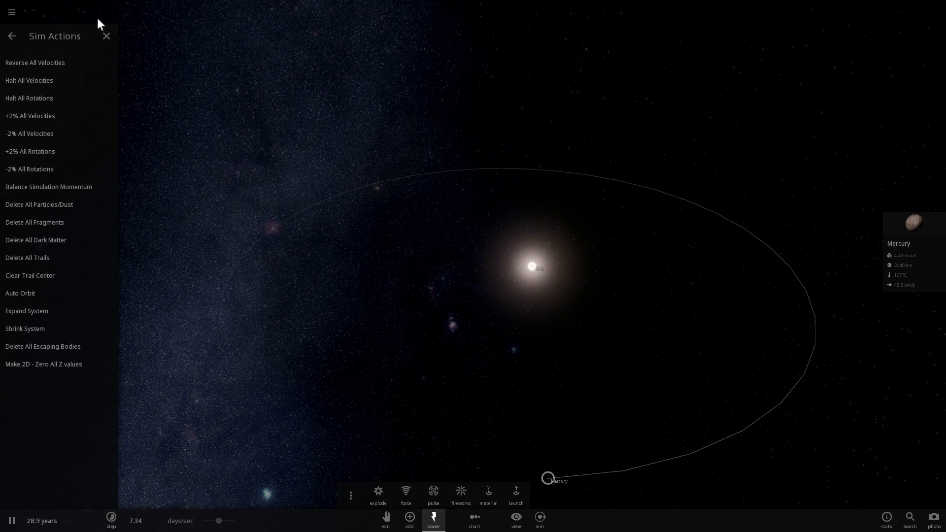
click(104, 34)
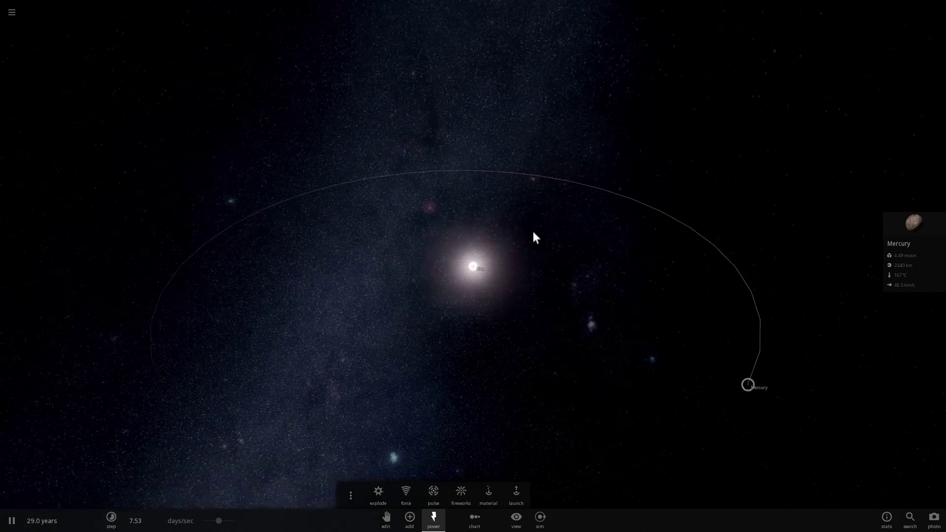
Step: Examine Mercury's orbit around the Sun from several angles and increasing distances
scroll(532, 231, down, 3)
drag(562, 226, 560, 254)
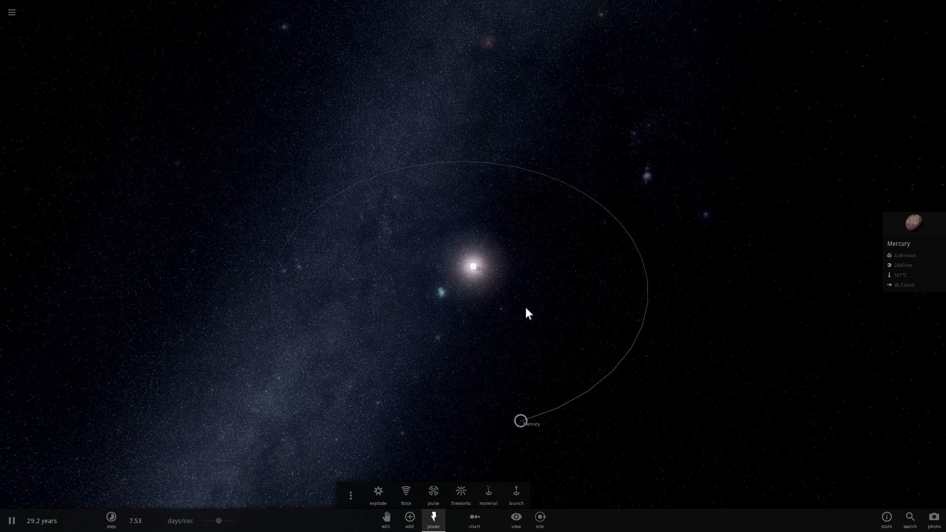
drag(606, 312, 534, 303)
scroll(533, 303, up, 3)
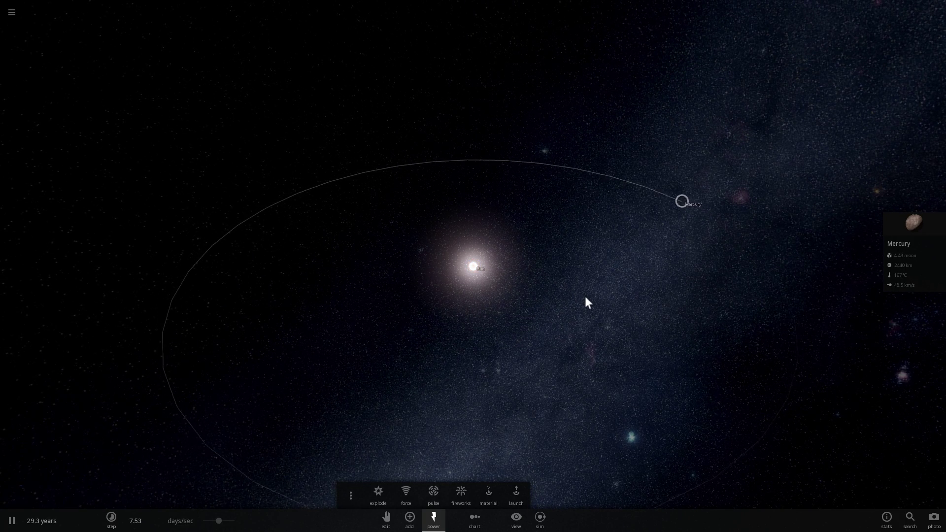
scroll(583, 300, down, 3)
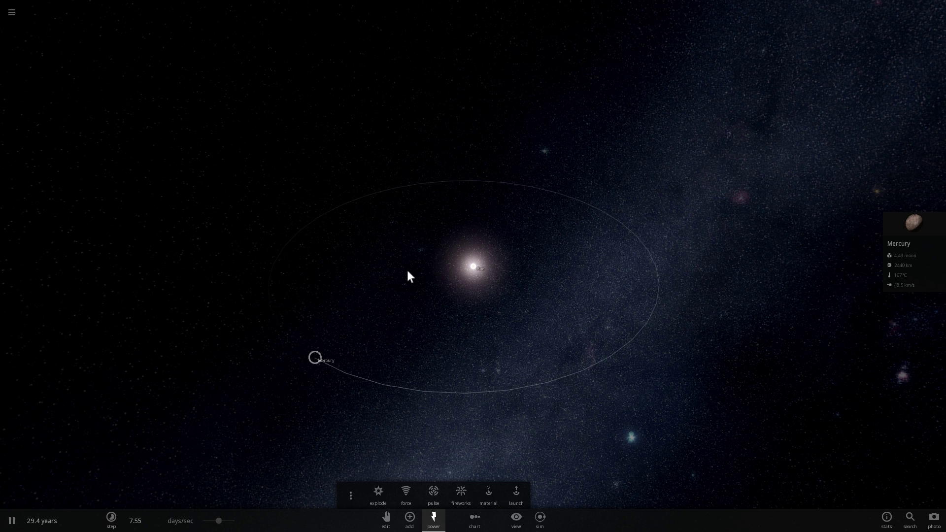
scroll(532, 279, down, 2)
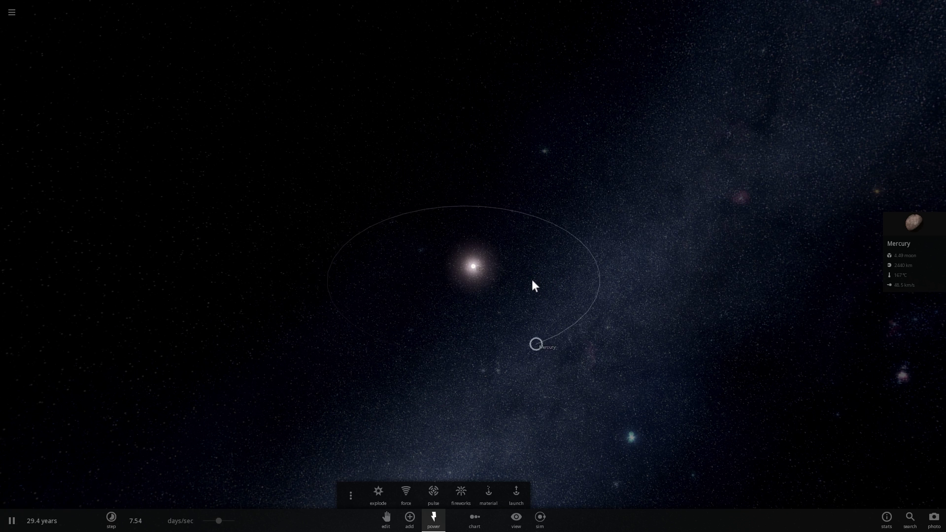
drag(558, 280, 553, 320)
scroll(554, 320, down, 3)
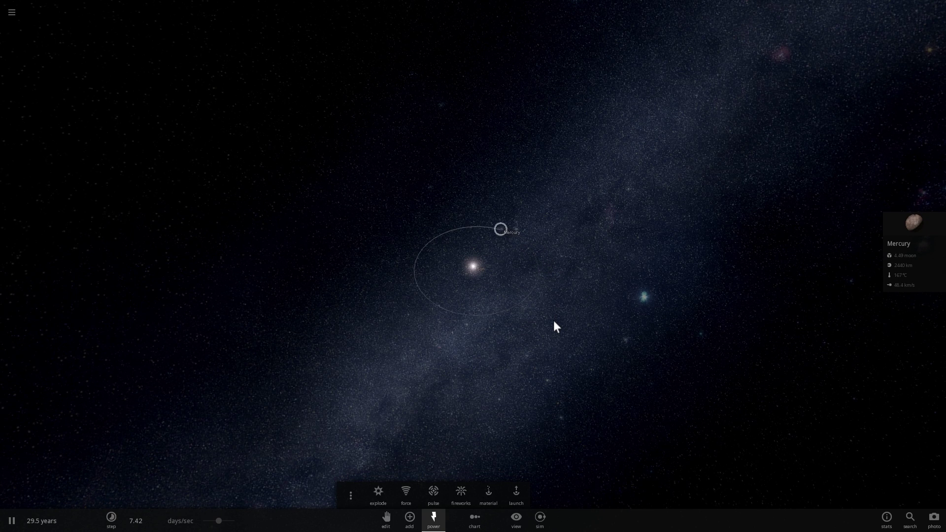
scroll(551, 317, down, 3)
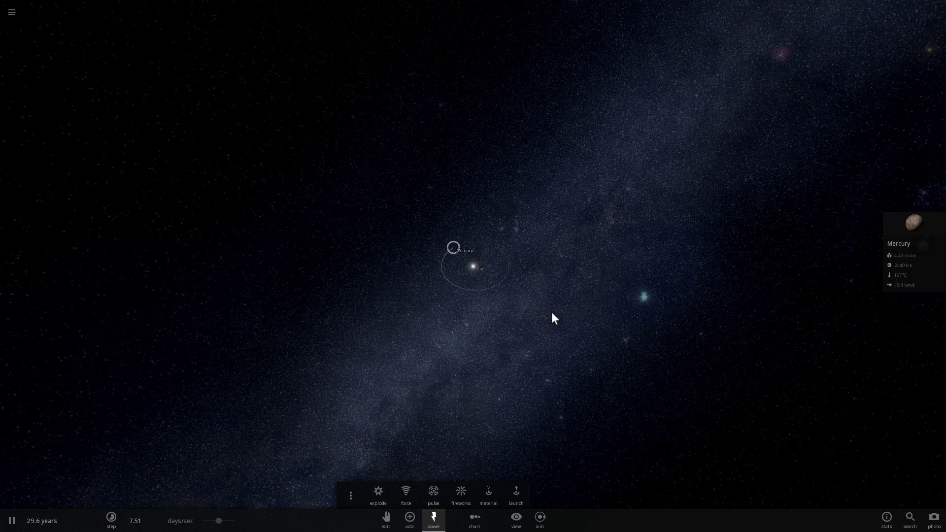
drag(545, 309, 527, 326)
scroll(527, 325, down, 5)
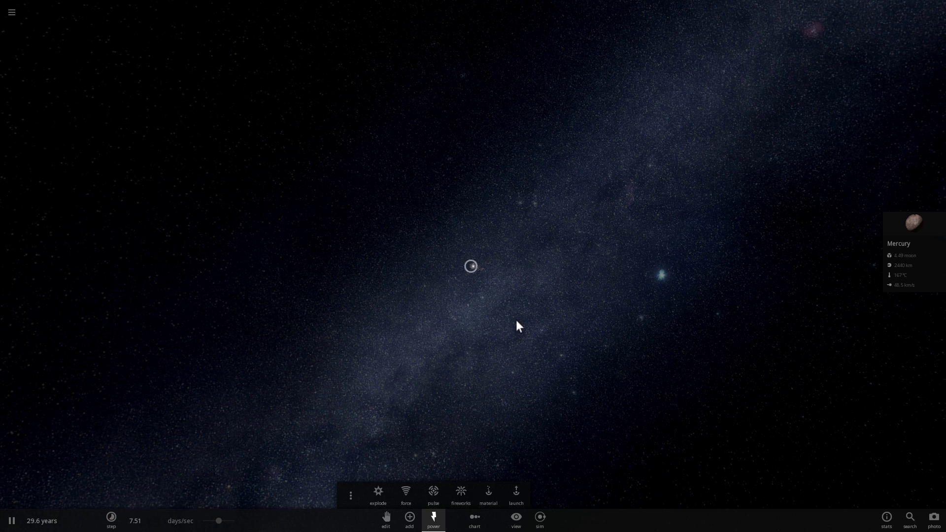
Step: Locate Hermes in the outer system and examine its dark side at close range
click(488, 295)
scroll(474, 282, up, 5)
scroll(476, 281, down, 2)
drag(483, 286, 496, 248)
mouse_move(496, 249)
right_down()
mouse_move(212, 253)
mouse_move(498, 246)
right_up()
scroll(499, 244, up, 3)
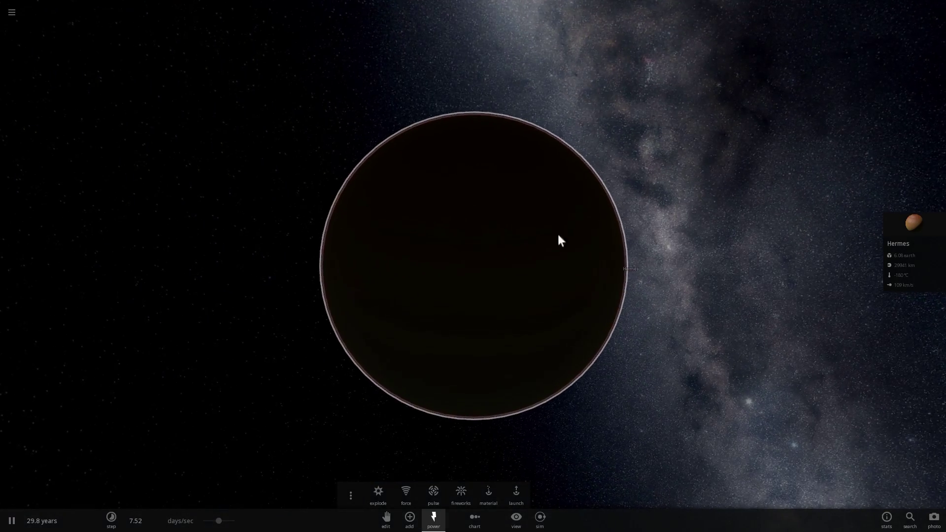
Step: Look from Hermes back toward the distant Sun, then refocus on the Sun and view Mercury near it
right_drag(452, 232, 649, 276)
scroll(648, 277, down, 3)
right_drag(657, 348, 640, 285)
scroll(626, 288, down, 3)
scroll(612, 280, down, 3)
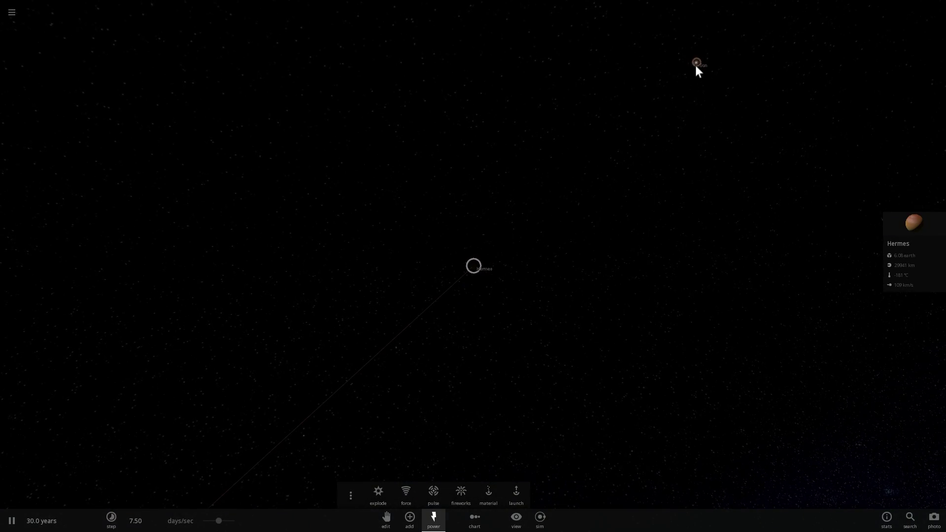
double_click(696, 63)
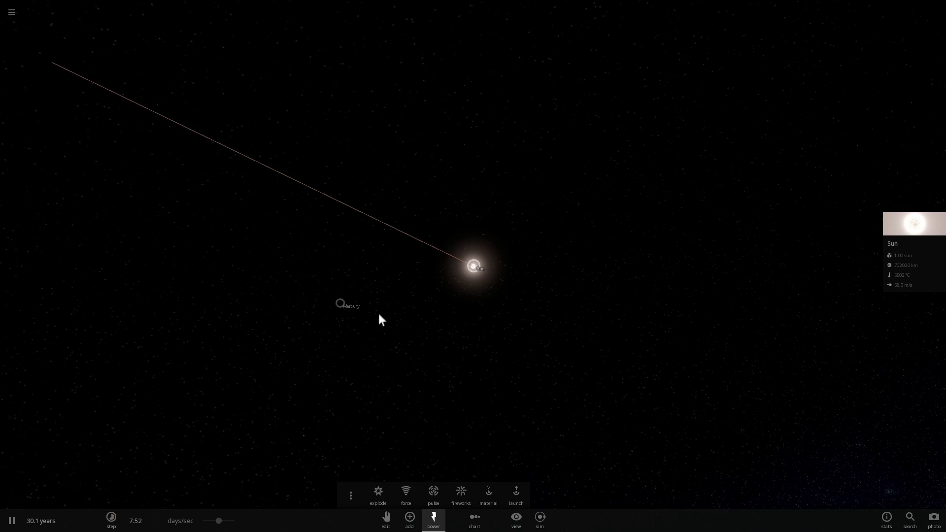
right_drag(569, 267, 749, 275)
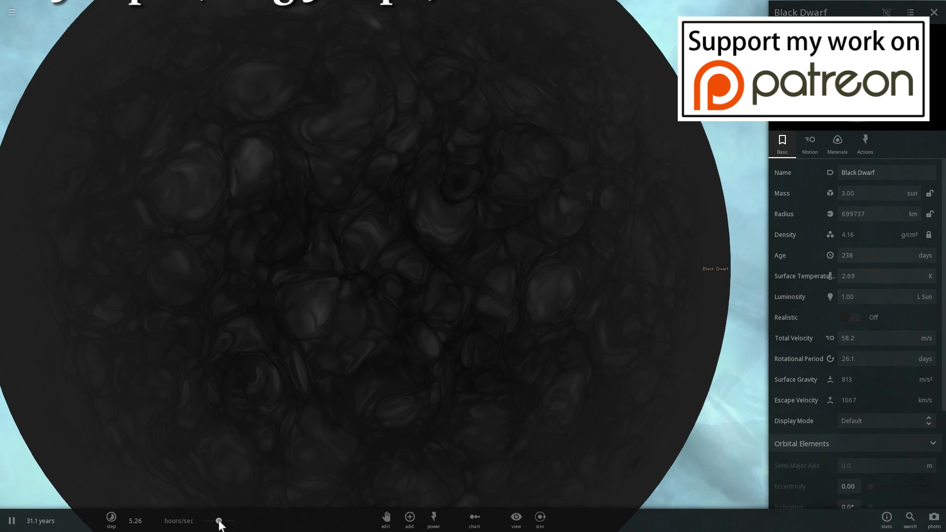
Step: Slow the simulation to about 1.06 hours per second and bring the whole Black Dwarf into view
mouse_move(218, 521)
mouse_down()
mouse_move(227, 523)
mouse_move(200, 519)
mouse_up()
scroll(623, 442, down, 5)
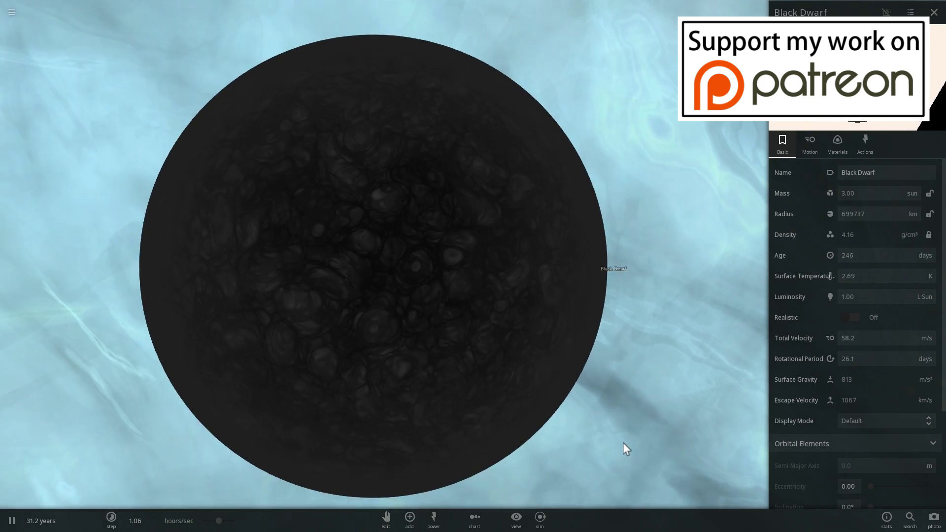